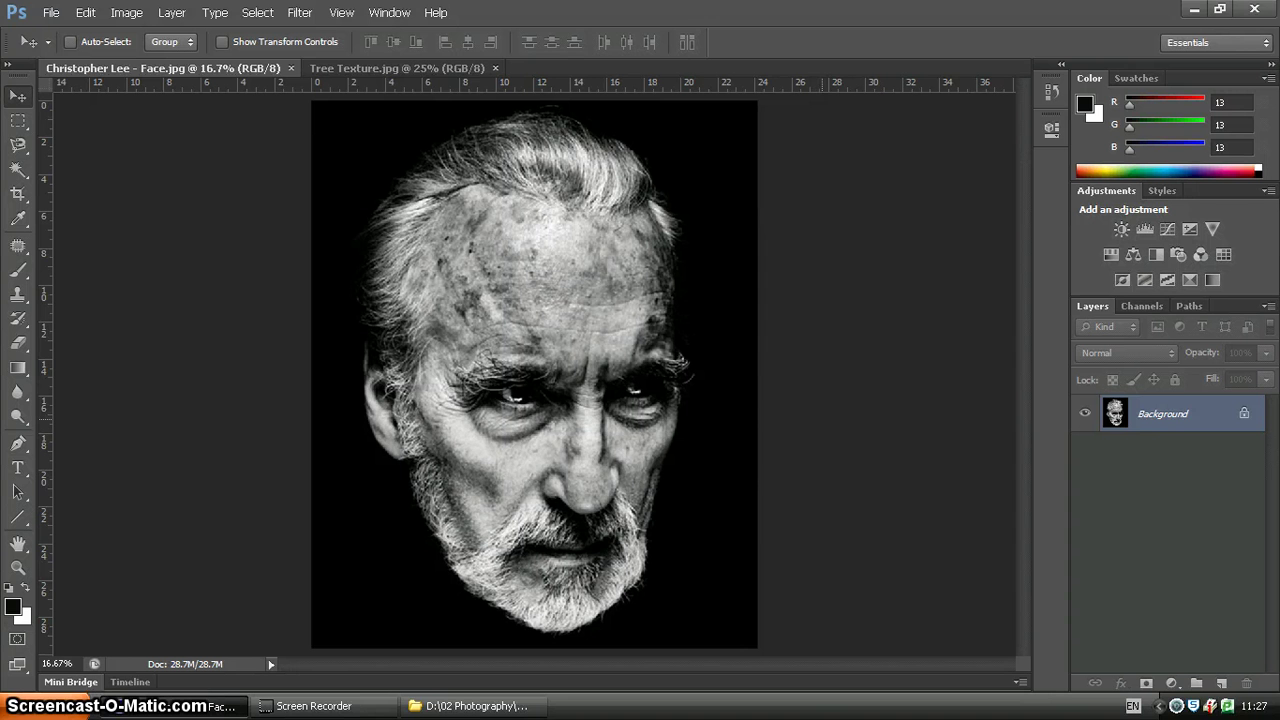
Step: Make the Tree Texture.jpg document active instead of the face portrait
{"action": "left_click", "coordinate": [381, 68]}
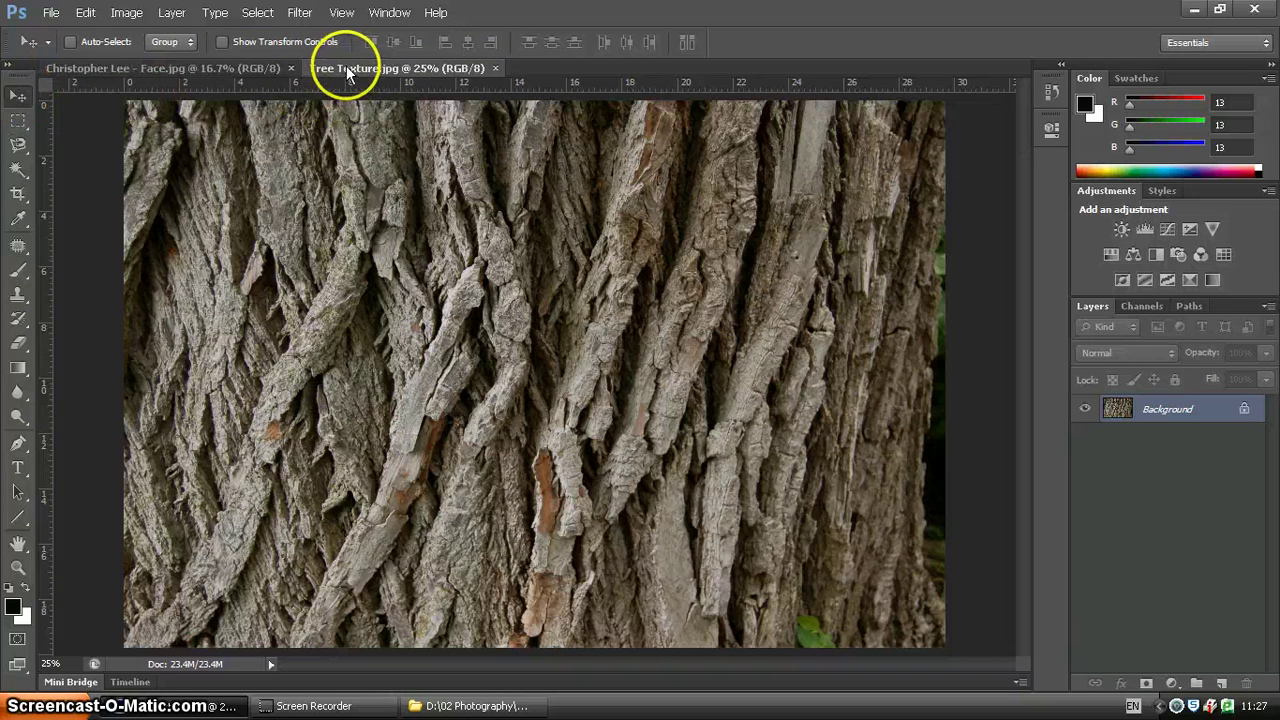
Step: Drag the bark image onto the face portrait as Layer 1, then return to the portrait
{"action": "left_click_drag", "start_coordinate": [340, 71], "coordinate": [562, 288]}
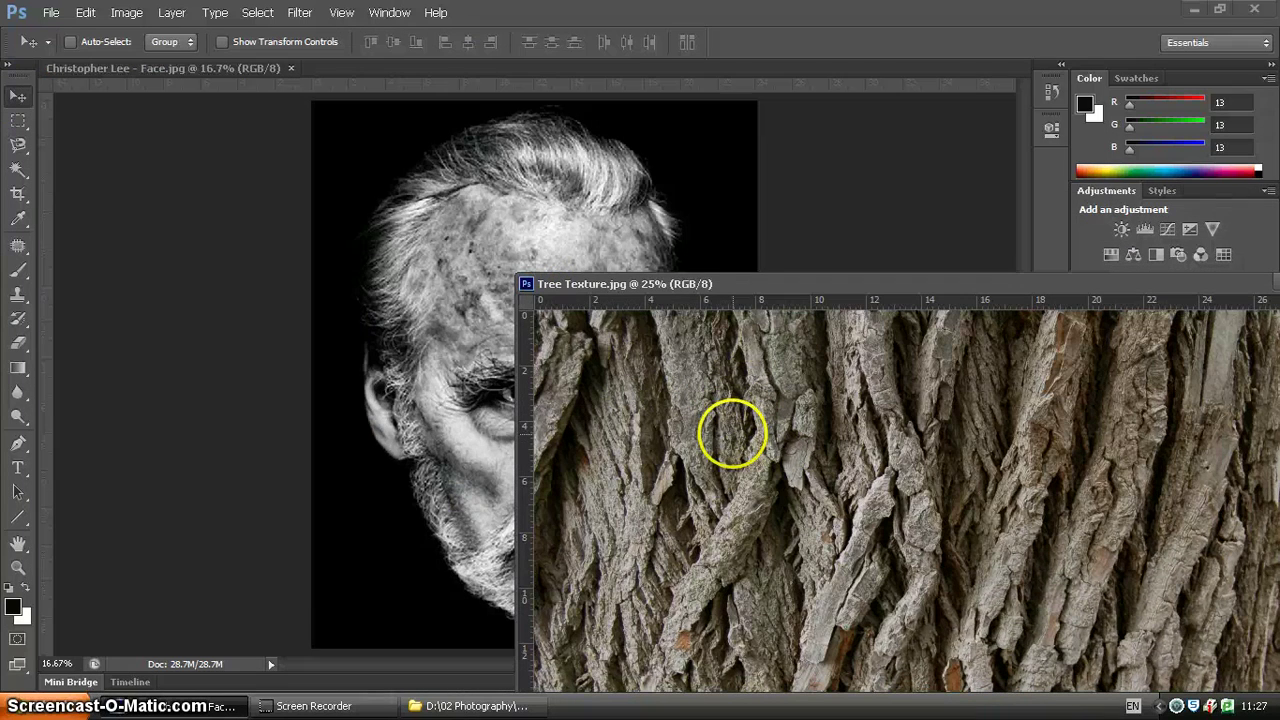
{"action": "left_click_drag", "start_coordinate": [732, 433], "coordinate": [430, 274]}
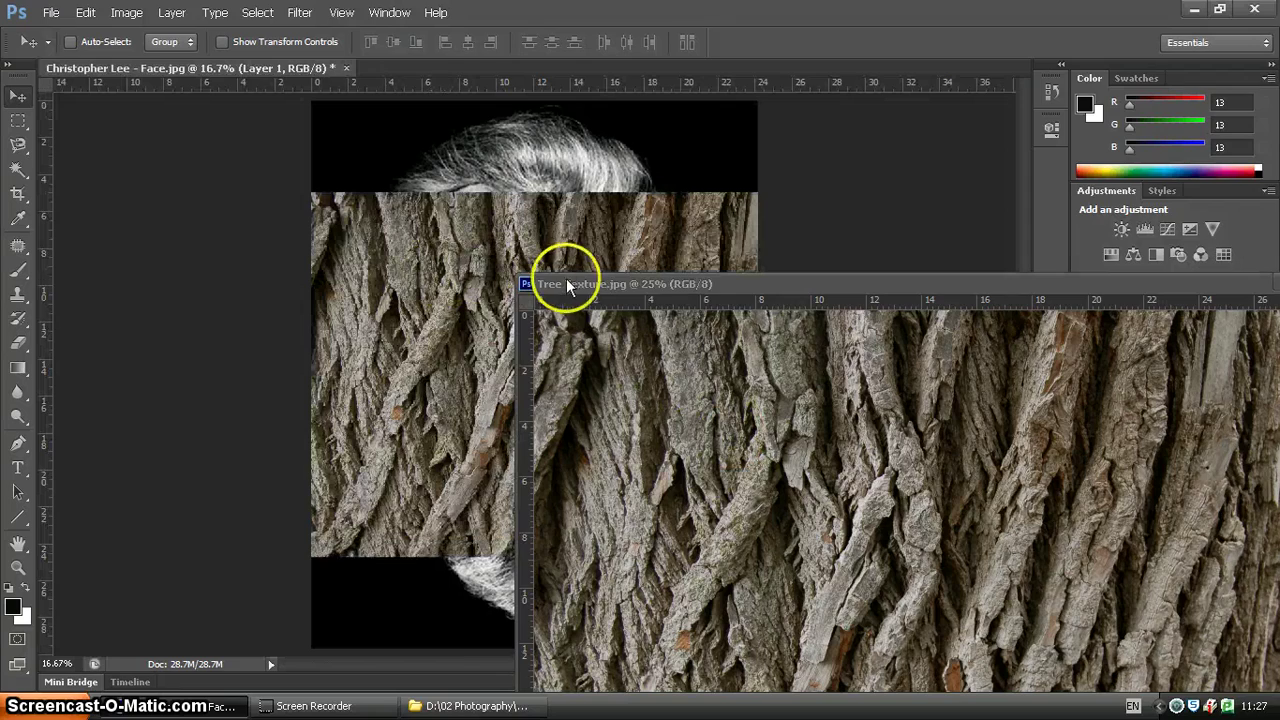
{"action": "left_click_drag", "start_coordinate": [572, 288], "coordinate": [521, 74]}
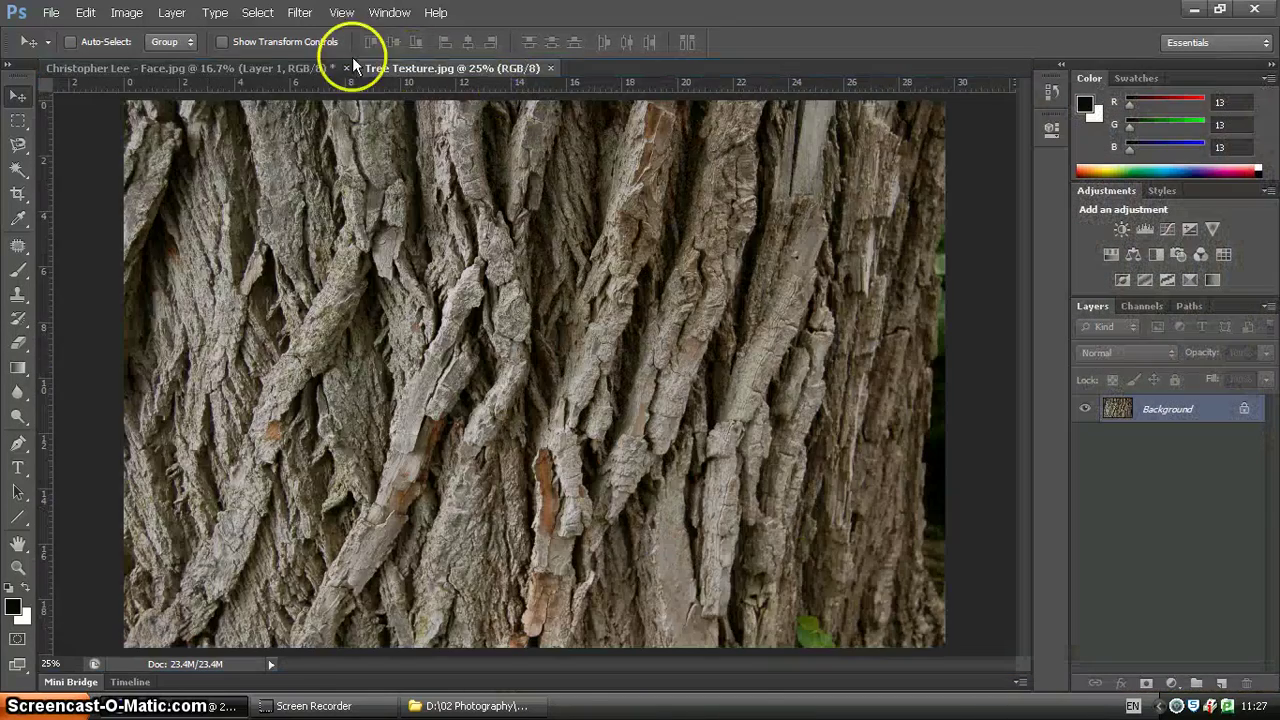
{"action": "left_click", "coordinate": [283, 70]}
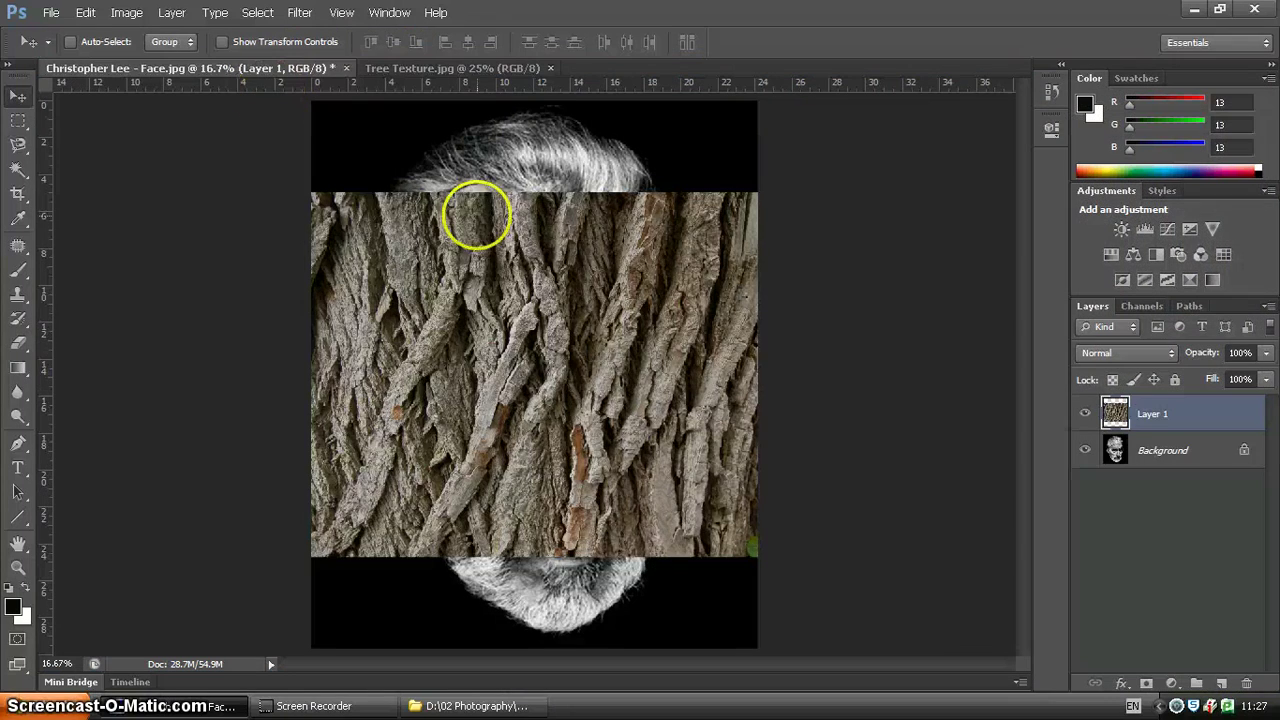
Step: Nudge Layer 1's bark texture slightly down over the face and zoom out
{"action": "left_click_drag", "start_coordinate": [507, 296], "coordinate": [472, 272]}
{"action": "left_click", "coordinate": [503, 271]}
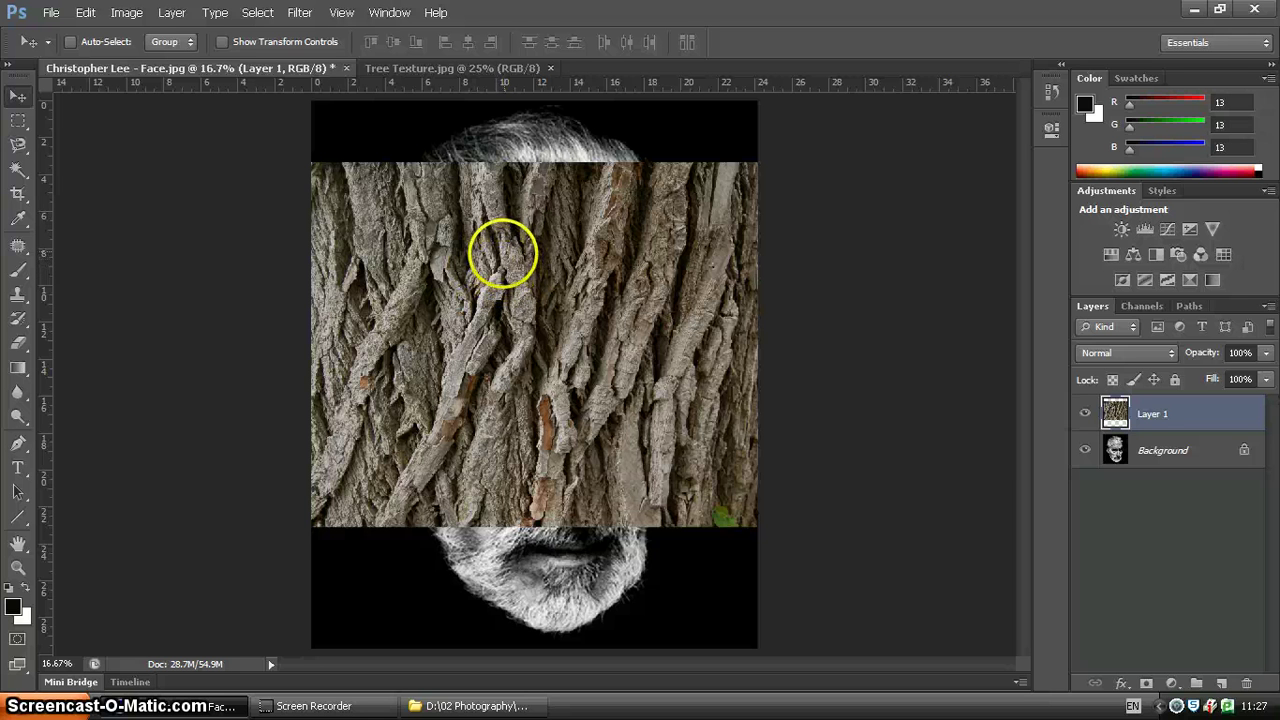
{"action": "left_click_drag", "start_coordinate": [480, 223], "coordinate": [525, 251]}
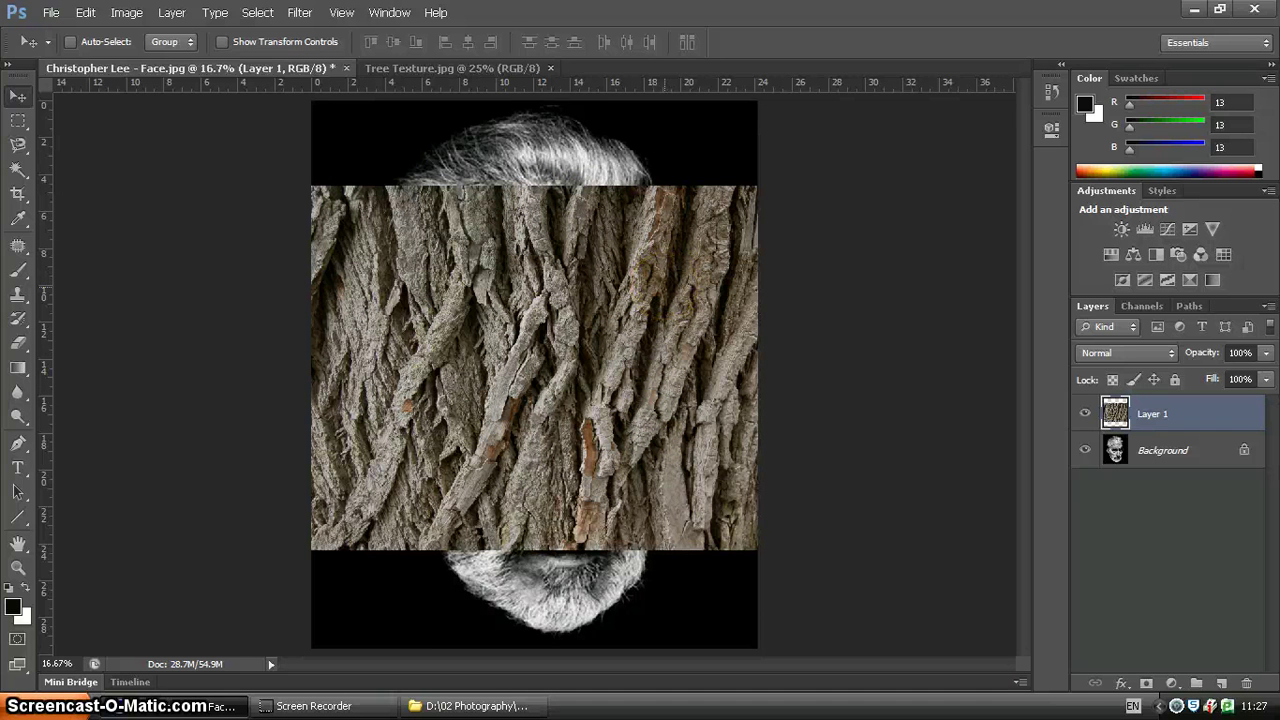
{"action": "key", "text": "ctrl+minus"}
{"action": "key", "text": "ctrl+minus"}
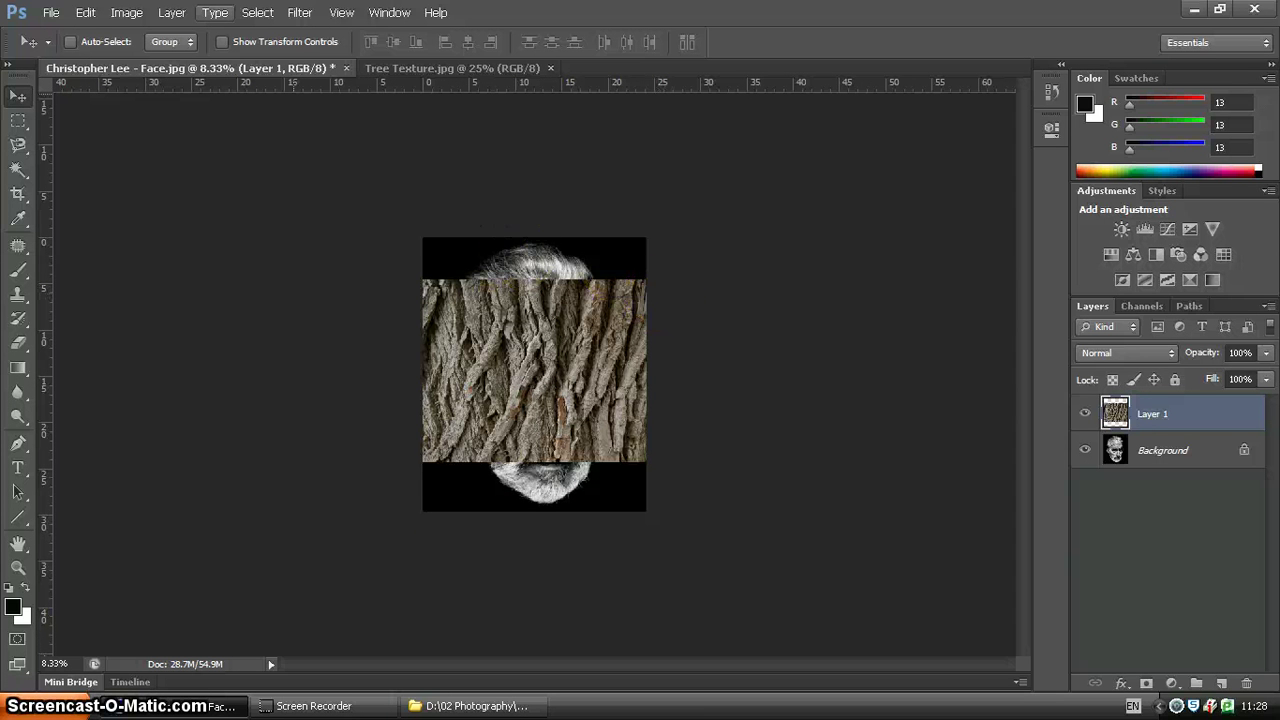
Step: Free-transform the bark layer to about 154% so it covers the whole canvas, then zoom in
{"action": "left_click", "coordinate": [86, 14]}
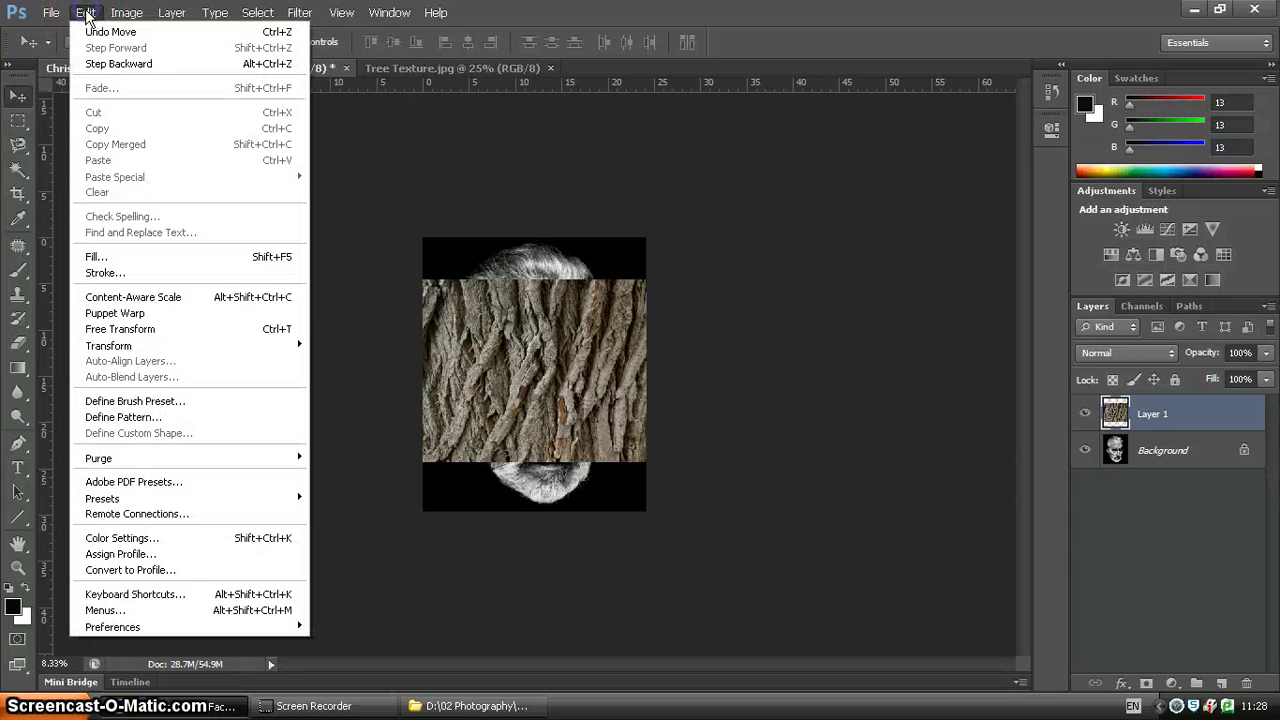
{"action": "mouse_move", "coordinate": [140, 345]}
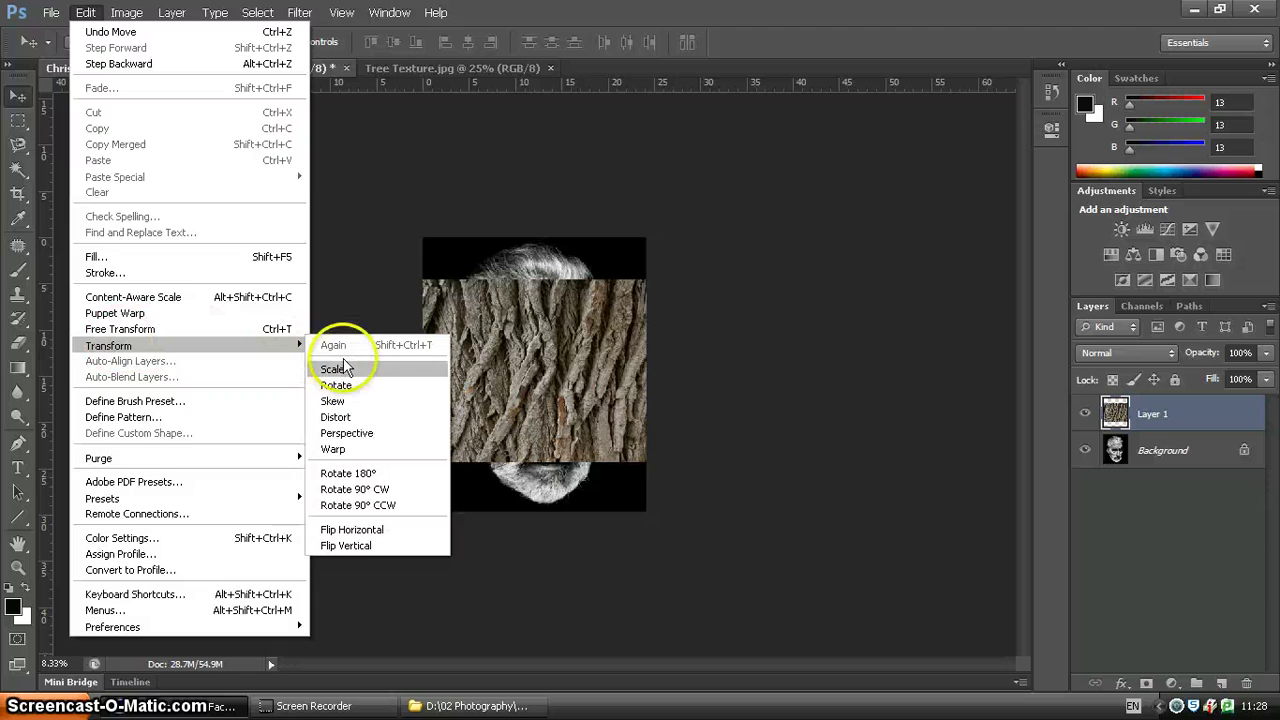
{"action": "left_click", "coordinate": [364, 281]}
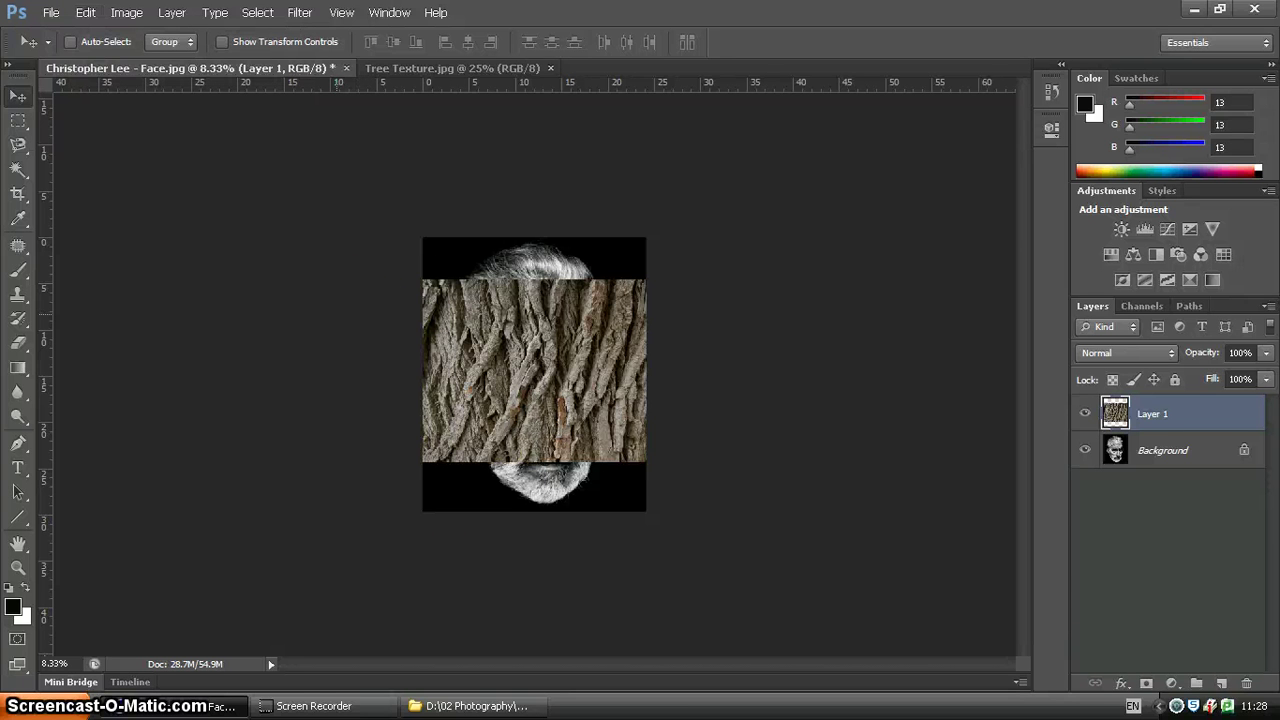
{"action": "key", "text": "ctrl+t"}
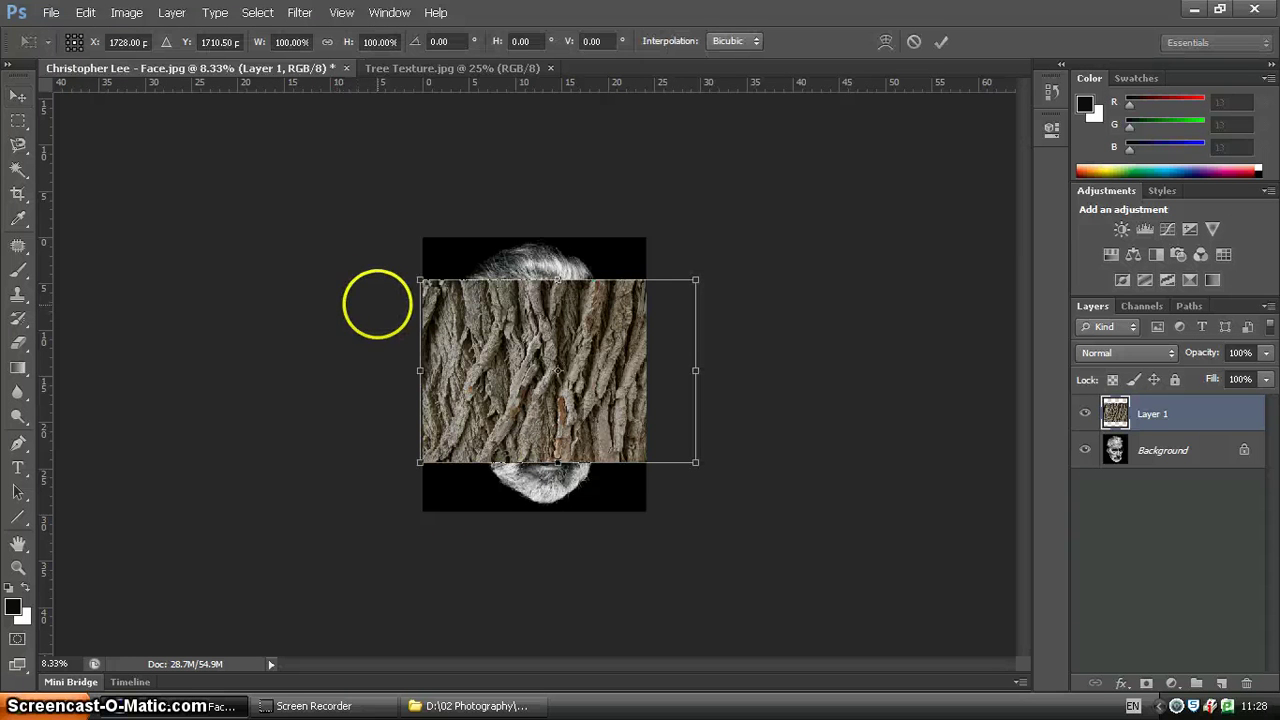
{"action": "left_click_drag", "start_coordinate": [420, 280], "coordinate": [286, 163]}
{"action": "left_click_drag", "start_coordinate": [406, 204], "coordinate": [408, 237]}
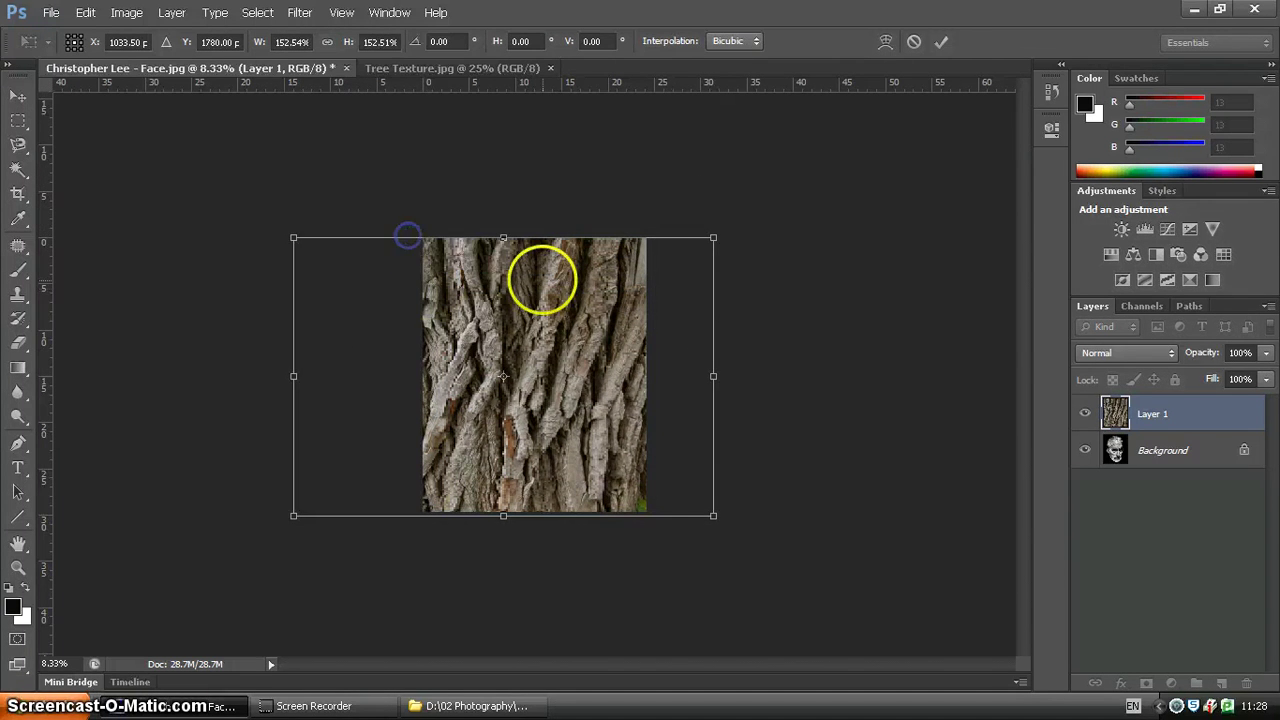
{"action": "left_click_drag", "start_coordinate": [714, 238], "coordinate": [718, 234]}
{"action": "left_click", "coordinate": [591, 301]}
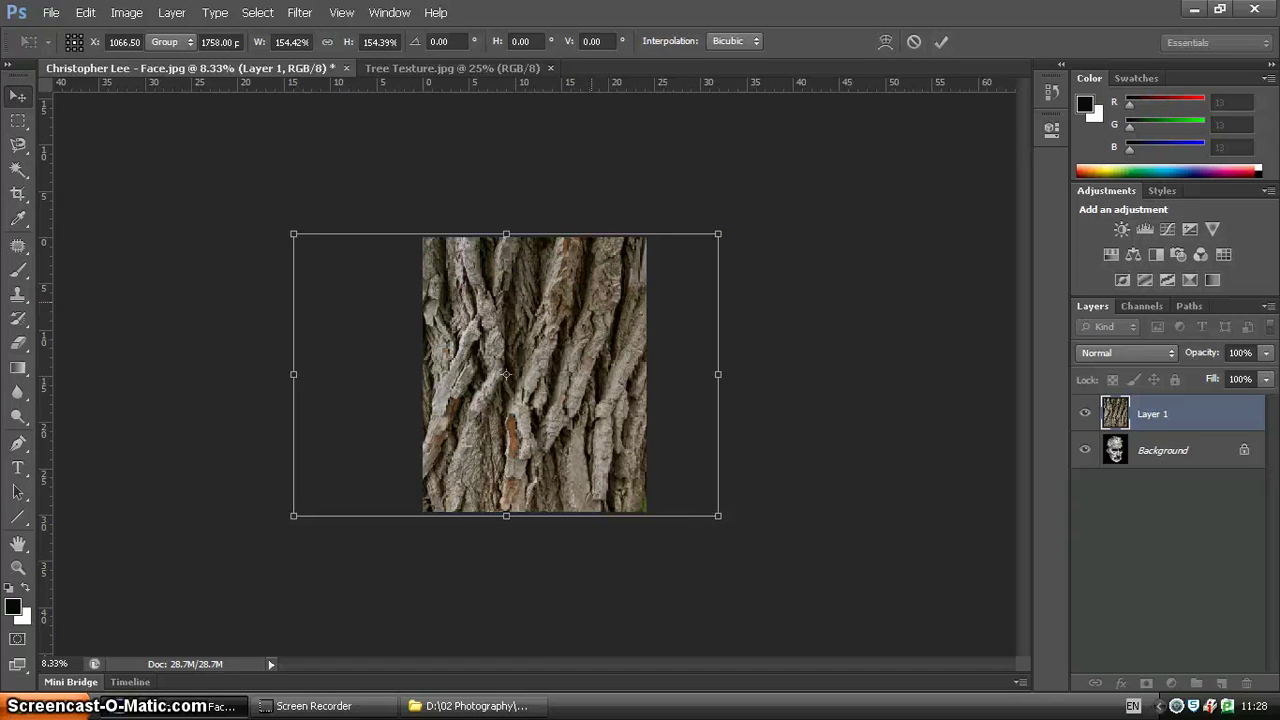
{"action": "key", "text": "Return"}
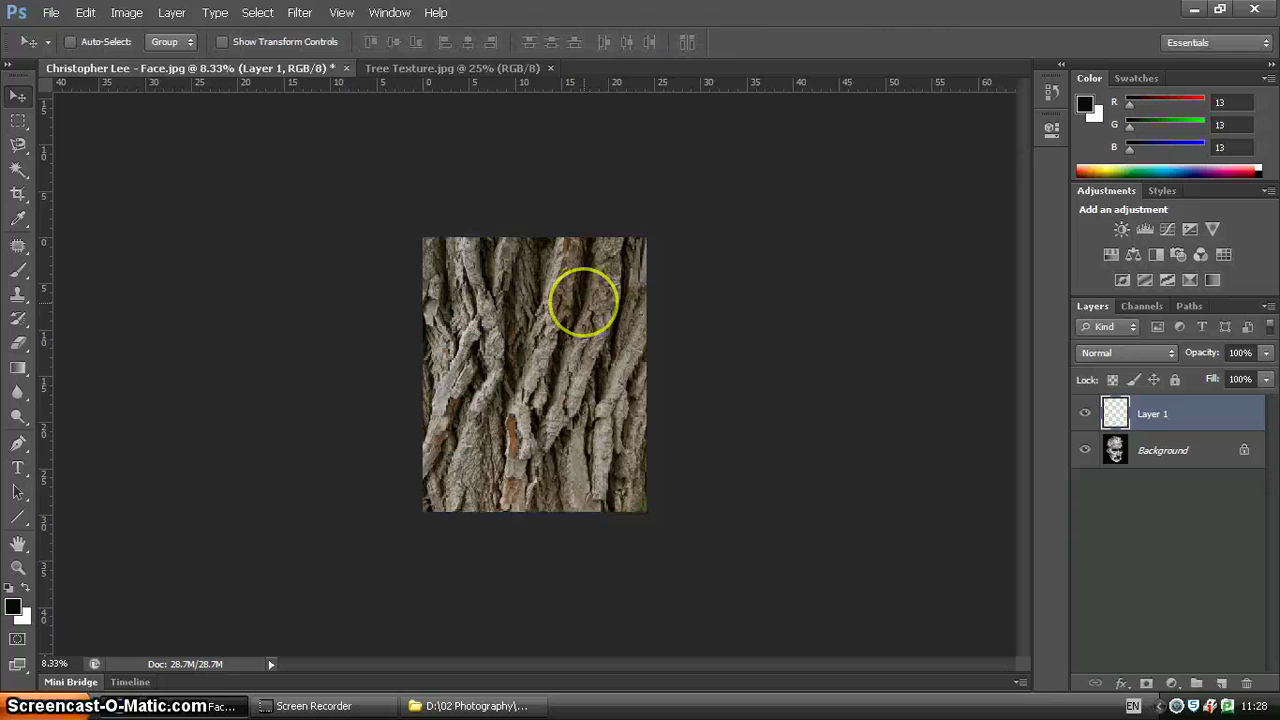
{"action": "key", "text": "ctrl+plus"}
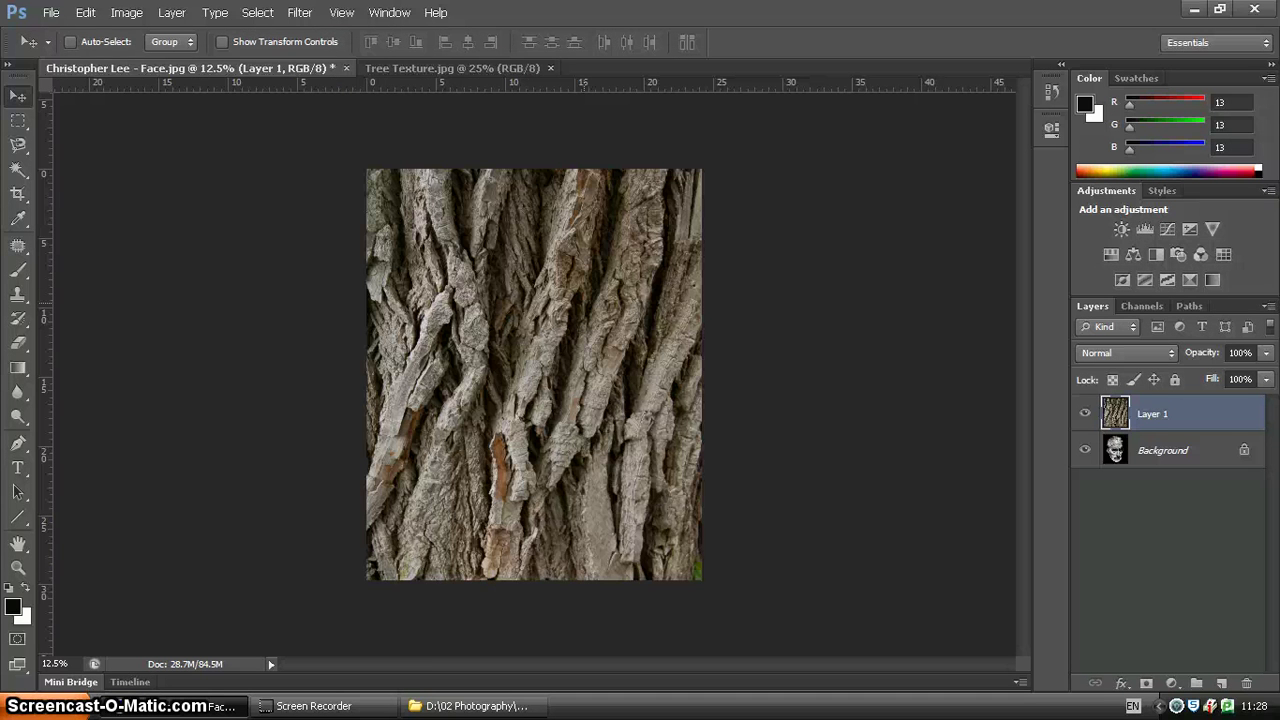
{"action": "key", "text": "ctrl+plus"}
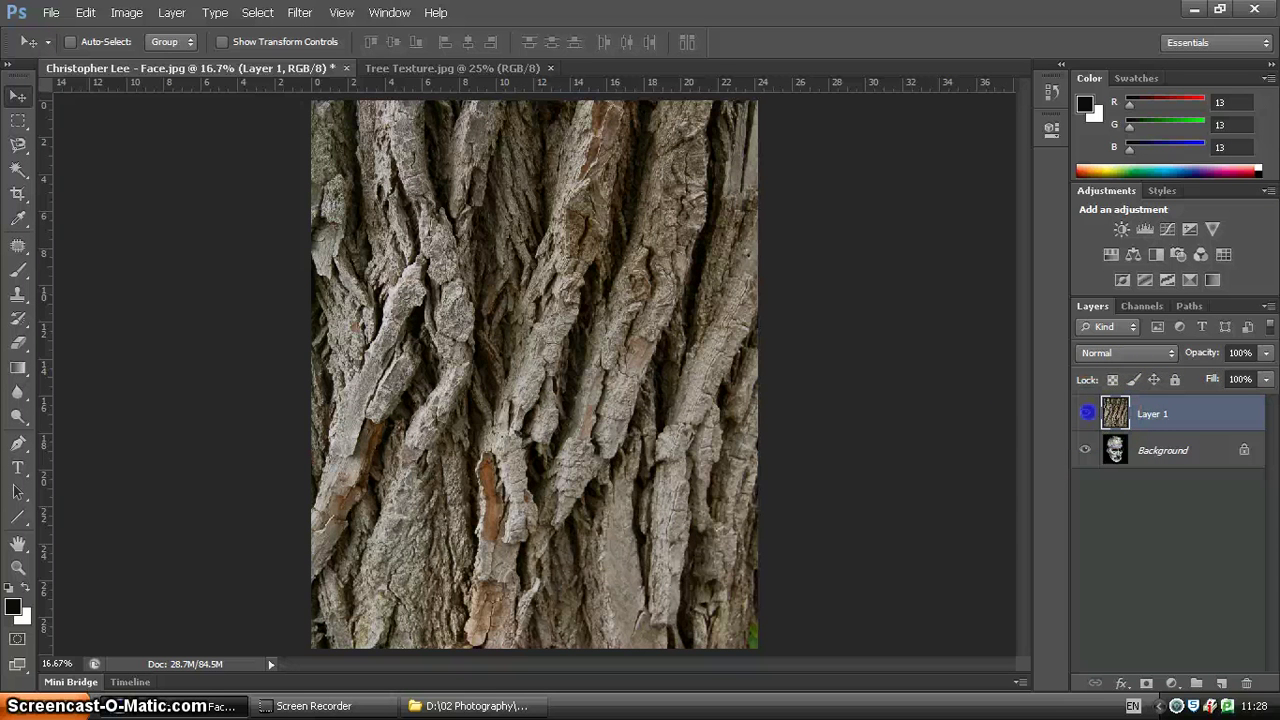
Step: Briefly hide and reshow Layer 1, then adjust its Fill slider
{"action": "left_click", "coordinate": [1085, 413]}
{"action": "left_click", "coordinate": [1086, 413]}
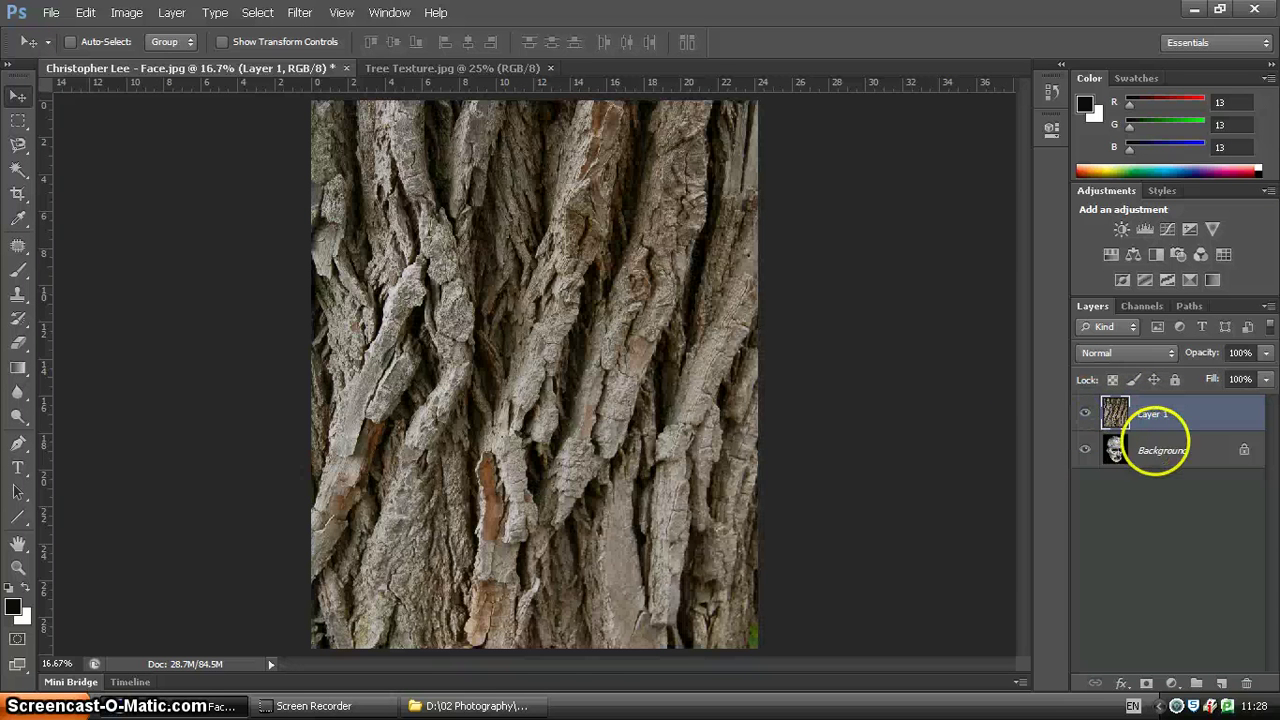
{"action": "left_click", "coordinate": [1267, 379]}
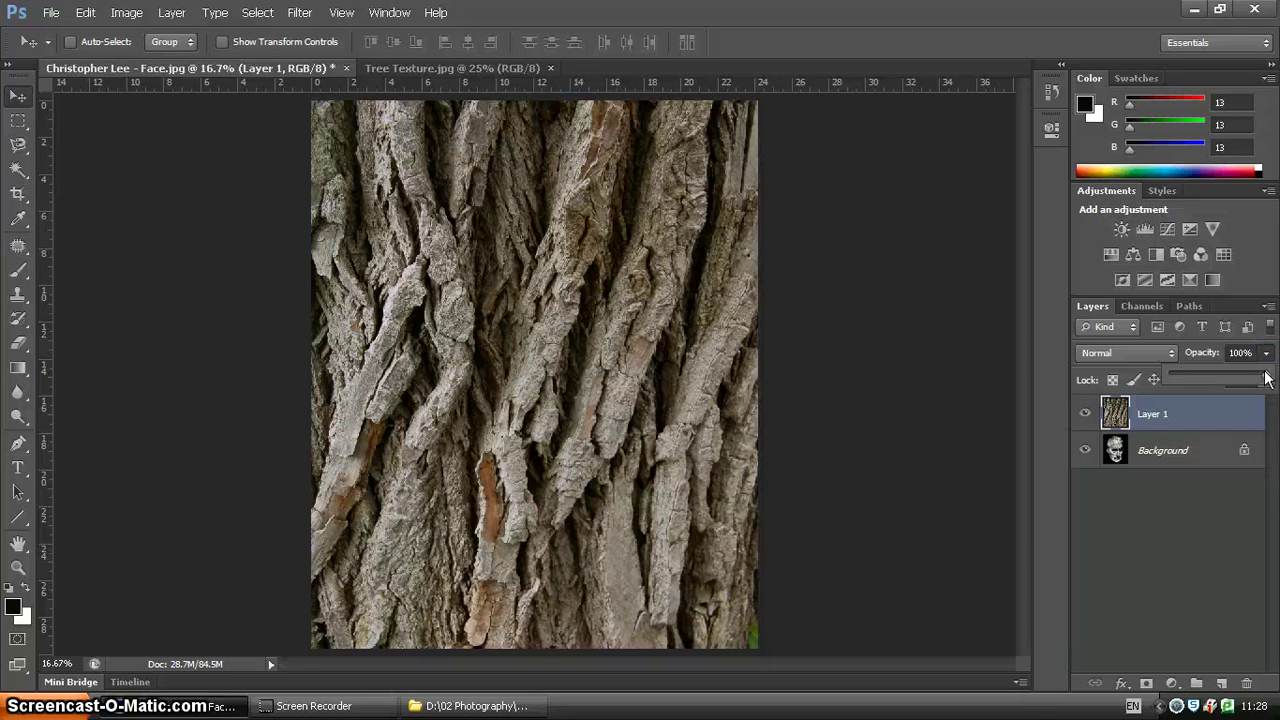
{"action": "left_click_drag", "start_coordinate": [1265, 376], "coordinate": [1203, 376]}
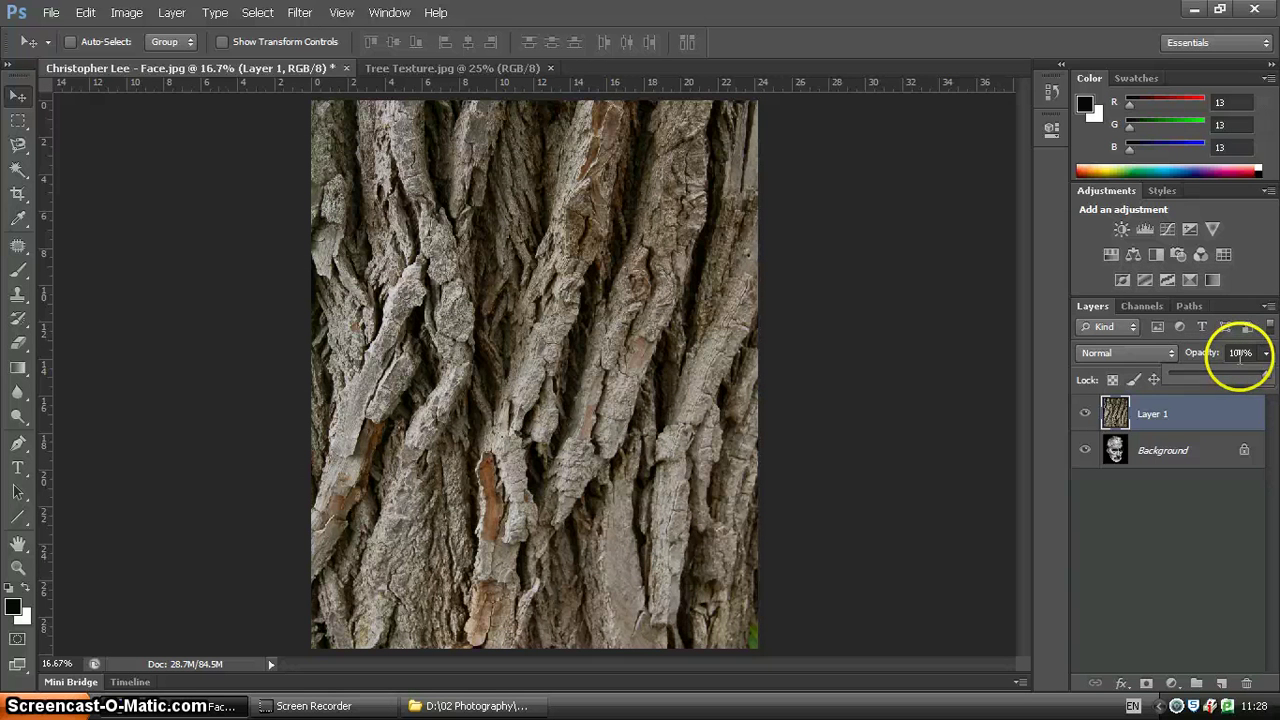
Step: Try the Screen and Overlay blend modes on the bark layer
{"action": "left_click", "coordinate": [1168, 351]}
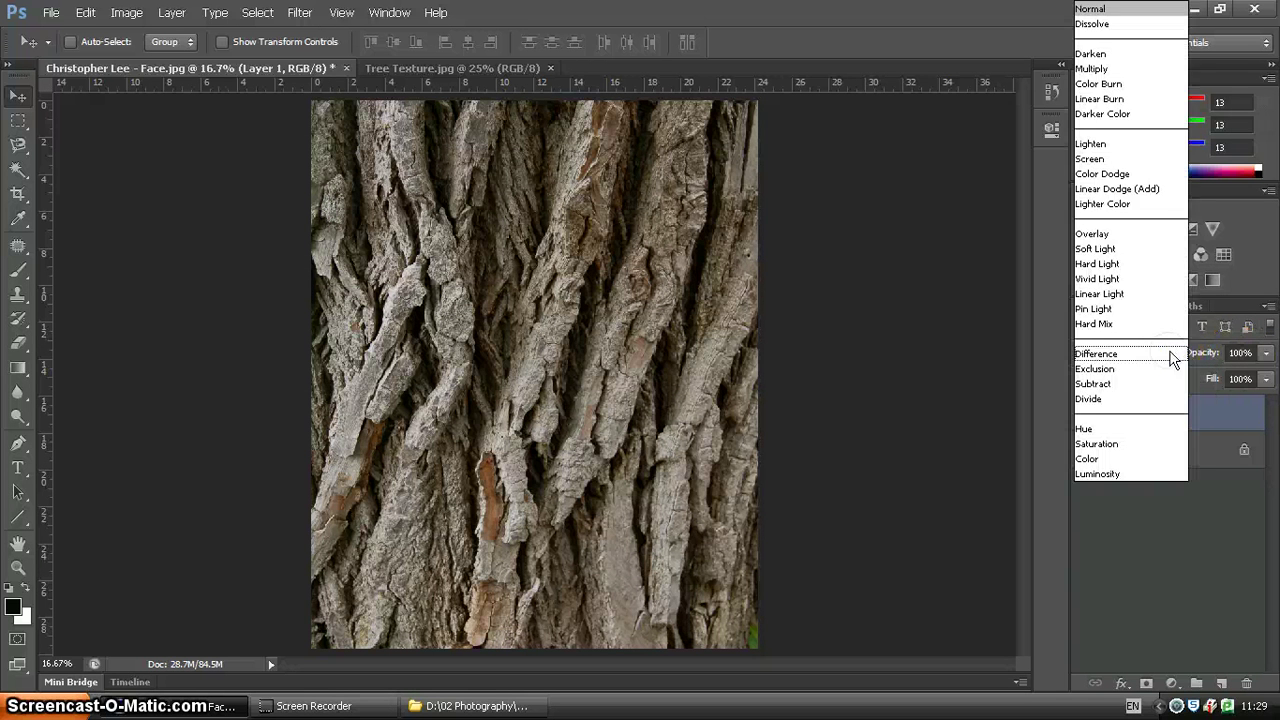
{"action": "left_click", "coordinate": [1183, 524]}
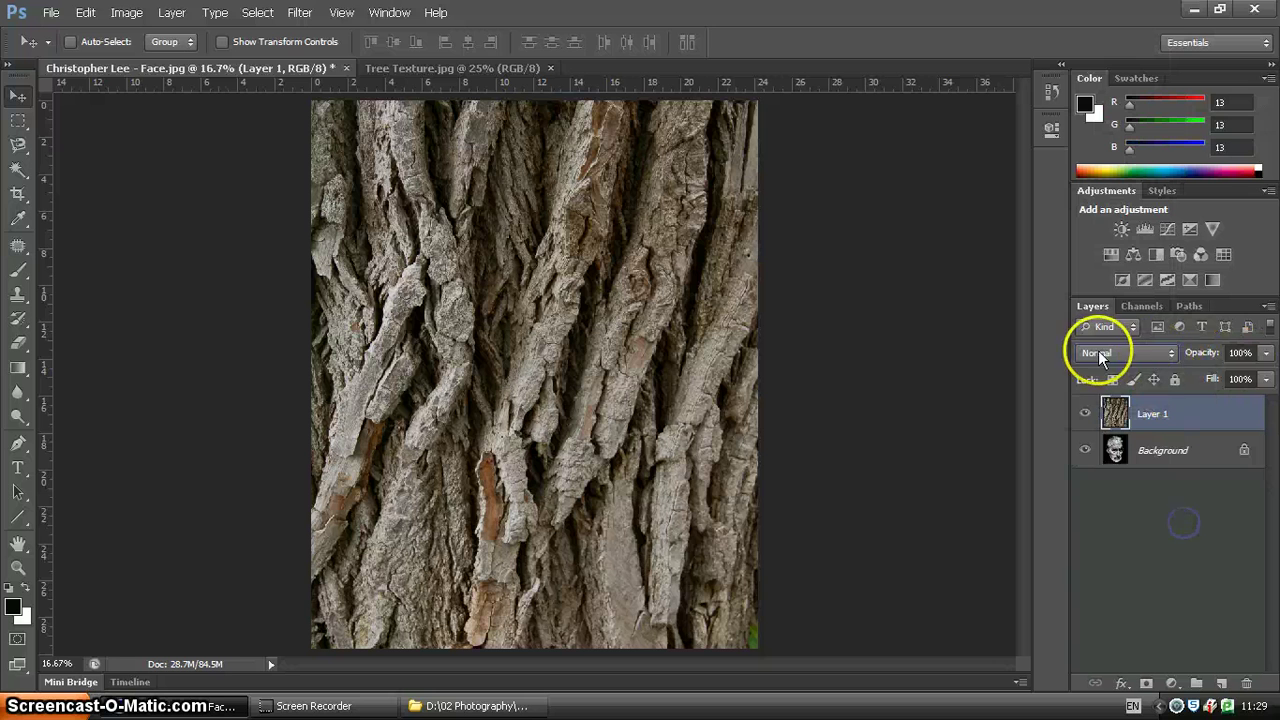
{"action": "left_click", "coordinate": [1170, 352]}
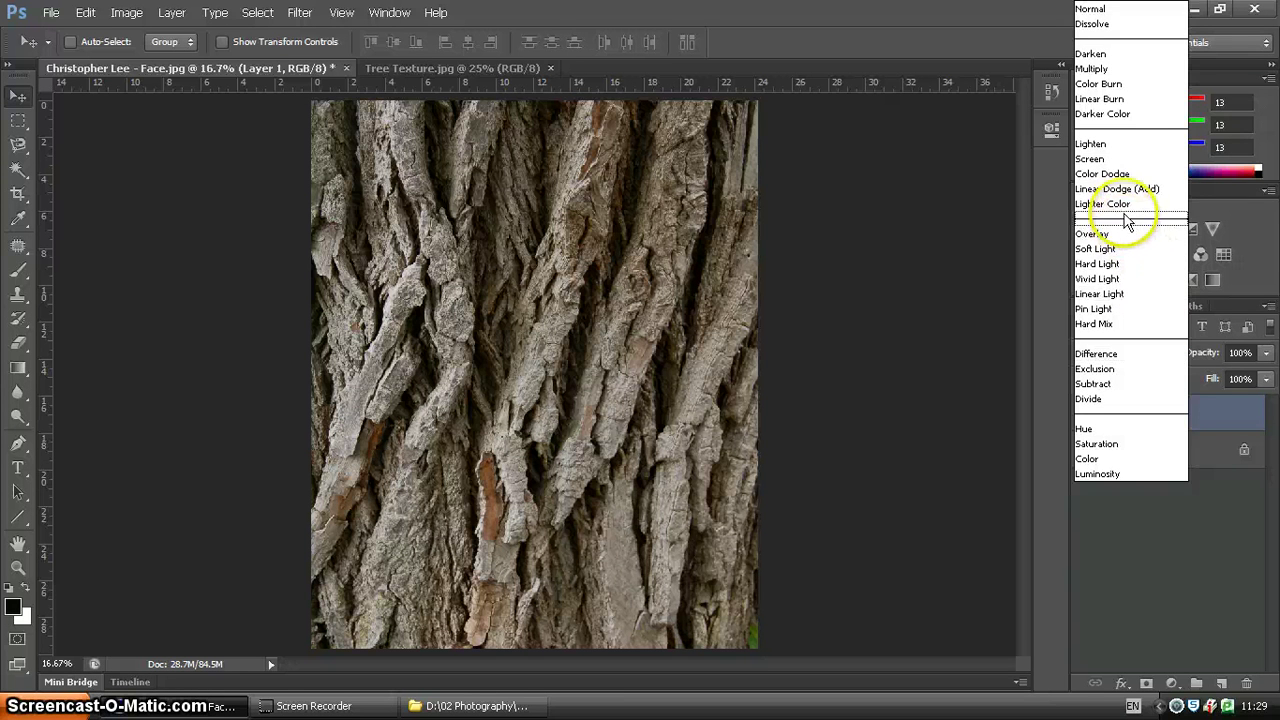
{"action": "left_click", "coordinate": [1095, 158]}
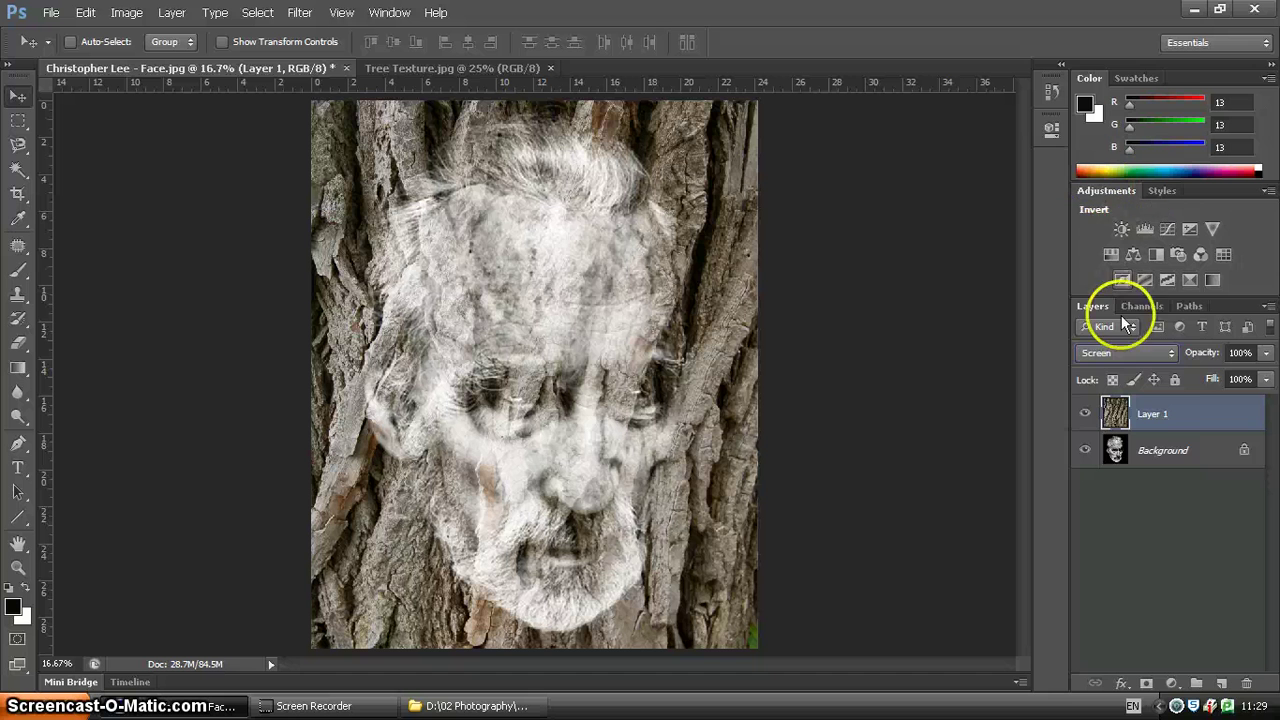
{"action": "left_click", "coordinate": [1172, 352]}
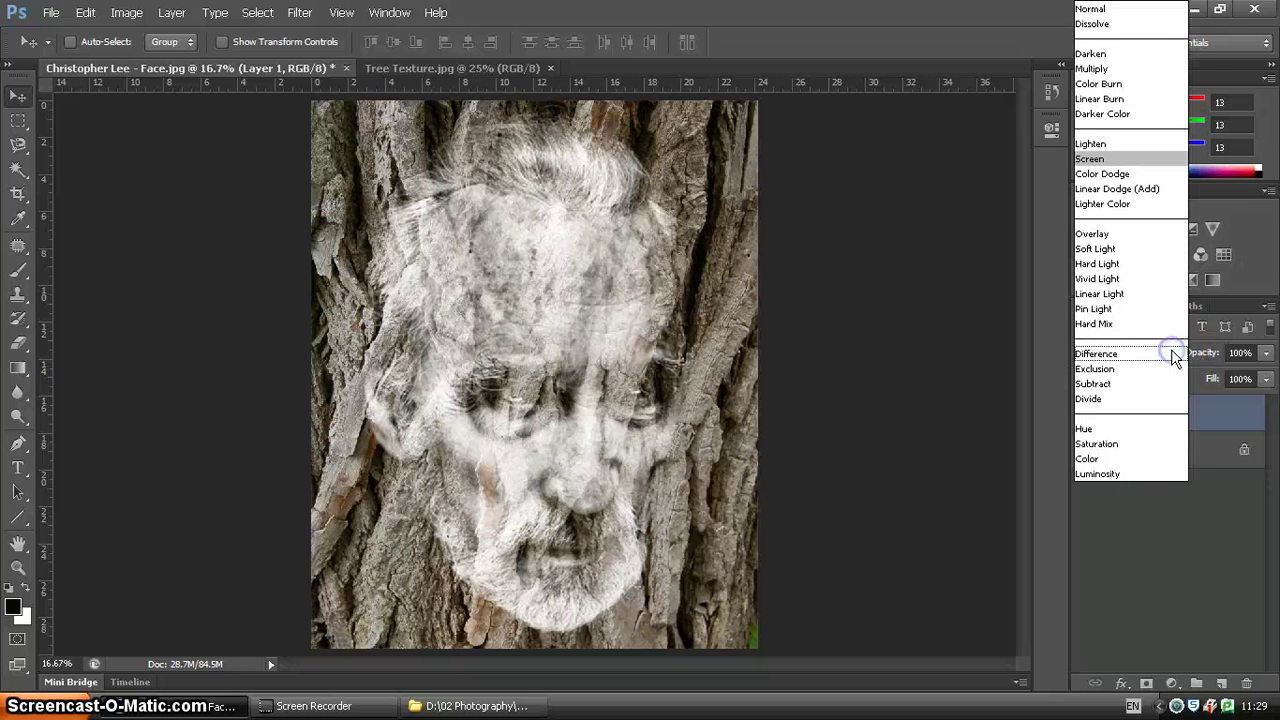
{"action": "left_click", "coordinate": [1134, 233]}
{"action": "left_click", "coordinate": [1131, 297]}
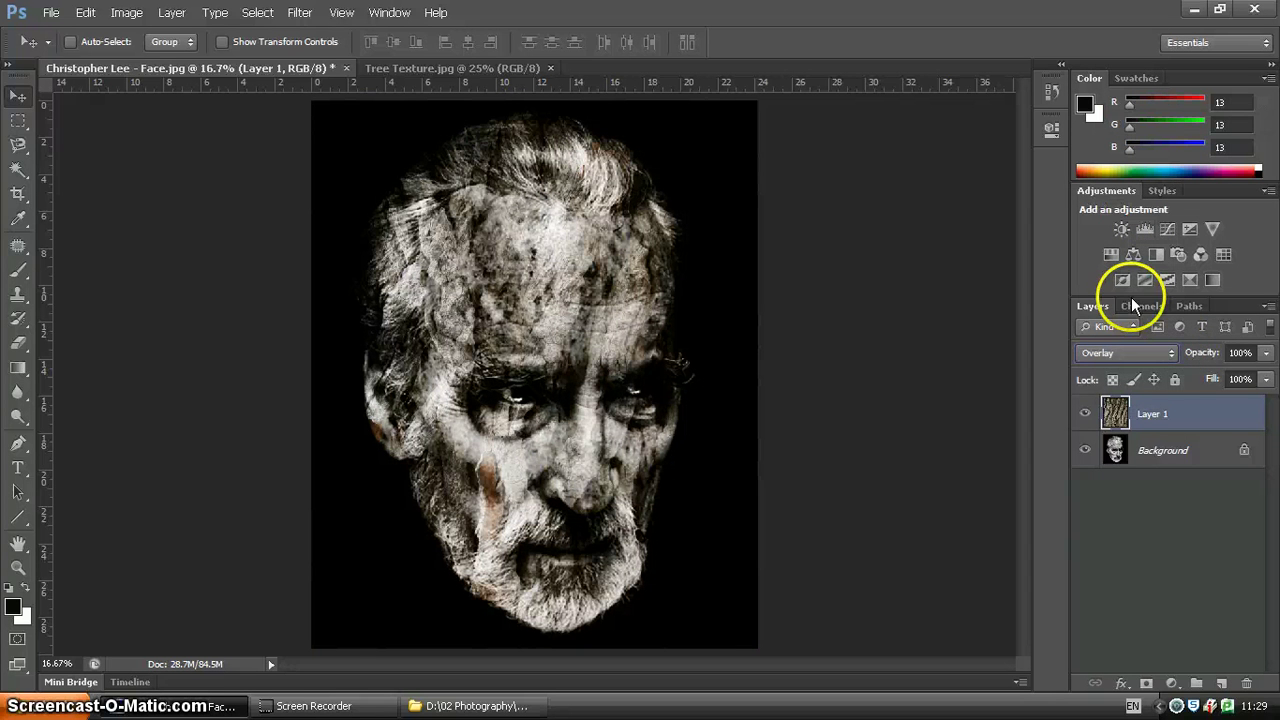
Step: Preview Color Burn, then set the bark layer's blend mode to Multiply
{"action": "left_click", "coordinate": [1172, 352]}
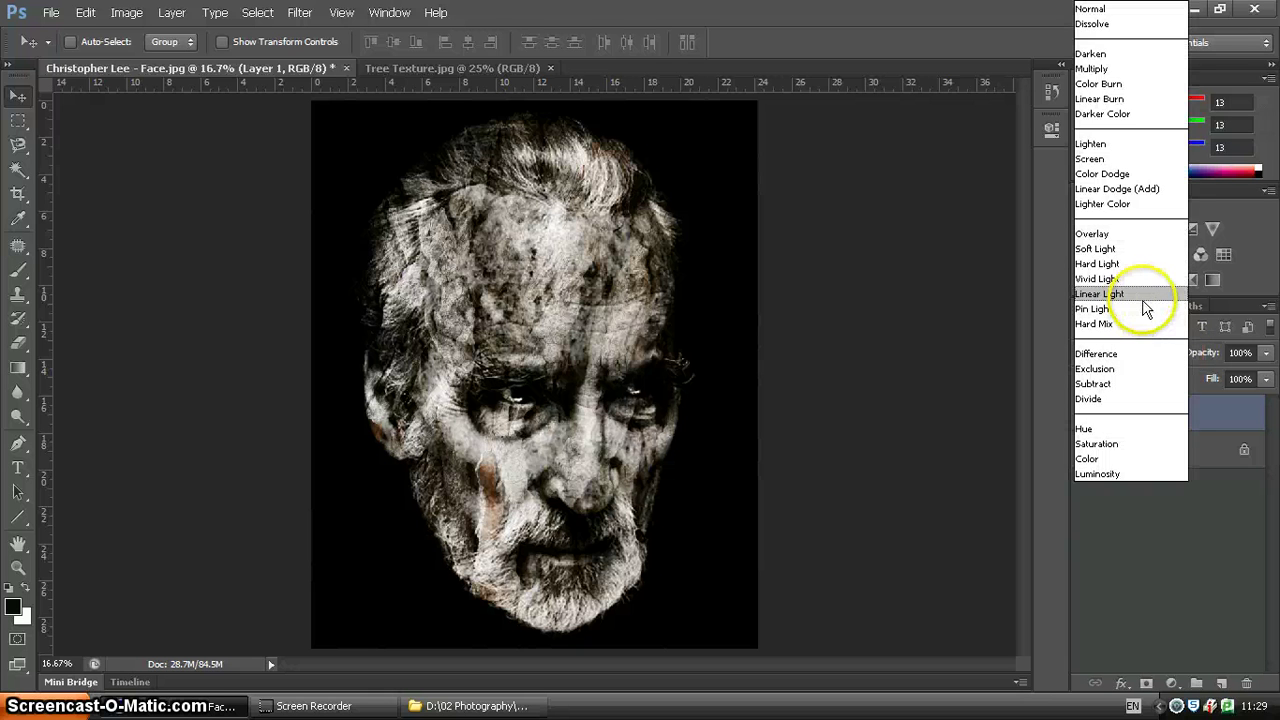
{"action": "left_click", "coordinate": [1195, 475]}
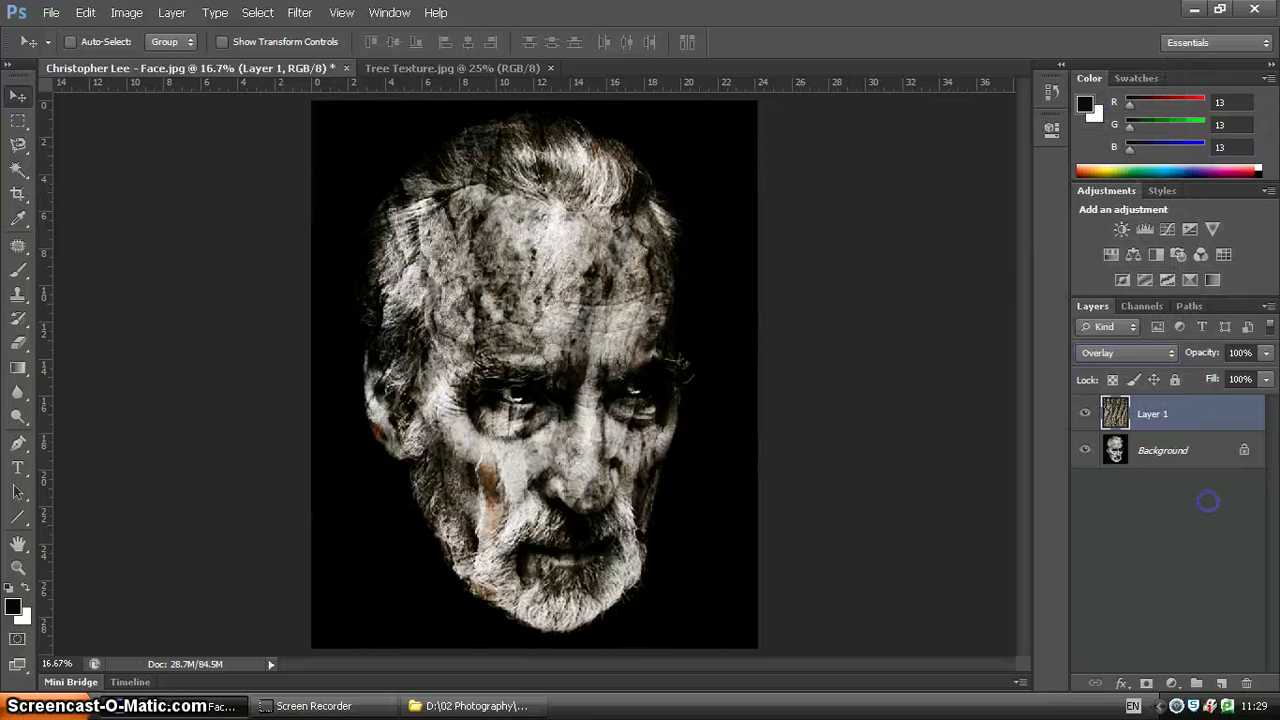
{"action": "left_click", "coordinate": [1167, 354]}
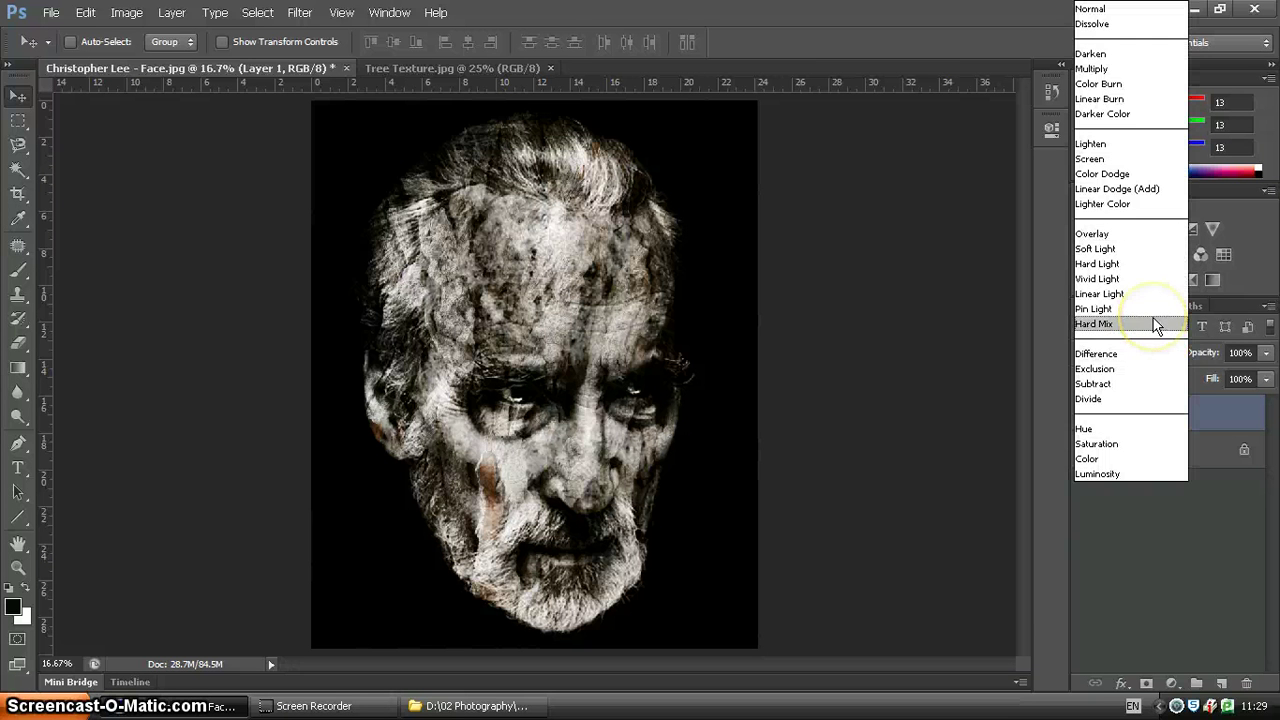
{"action": "mouse_move", "coordinate": [1155, 326]}
{"action": "left_mouse_down"}
{"action": "mouse_move", "coordinate": [1128, 240]}
{"action": "mouse_move", "coordinate": [1137, 105]}
{"action": "mouse_move", "coordinate": [1123, 40]}
{"action": "mouse_move", "coordinate": [1114, 83]}
{"action": "left_mouse_up"}
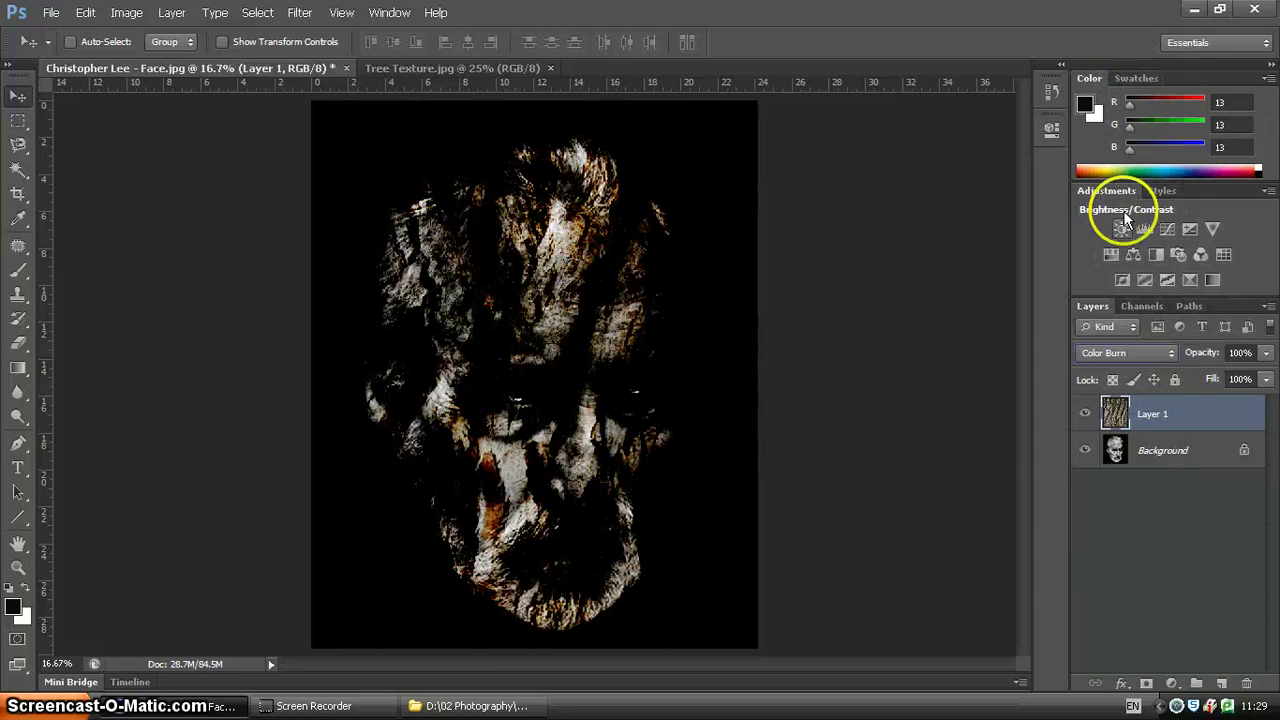
{"action": "left_click", "coordinate": [1168, 350]}
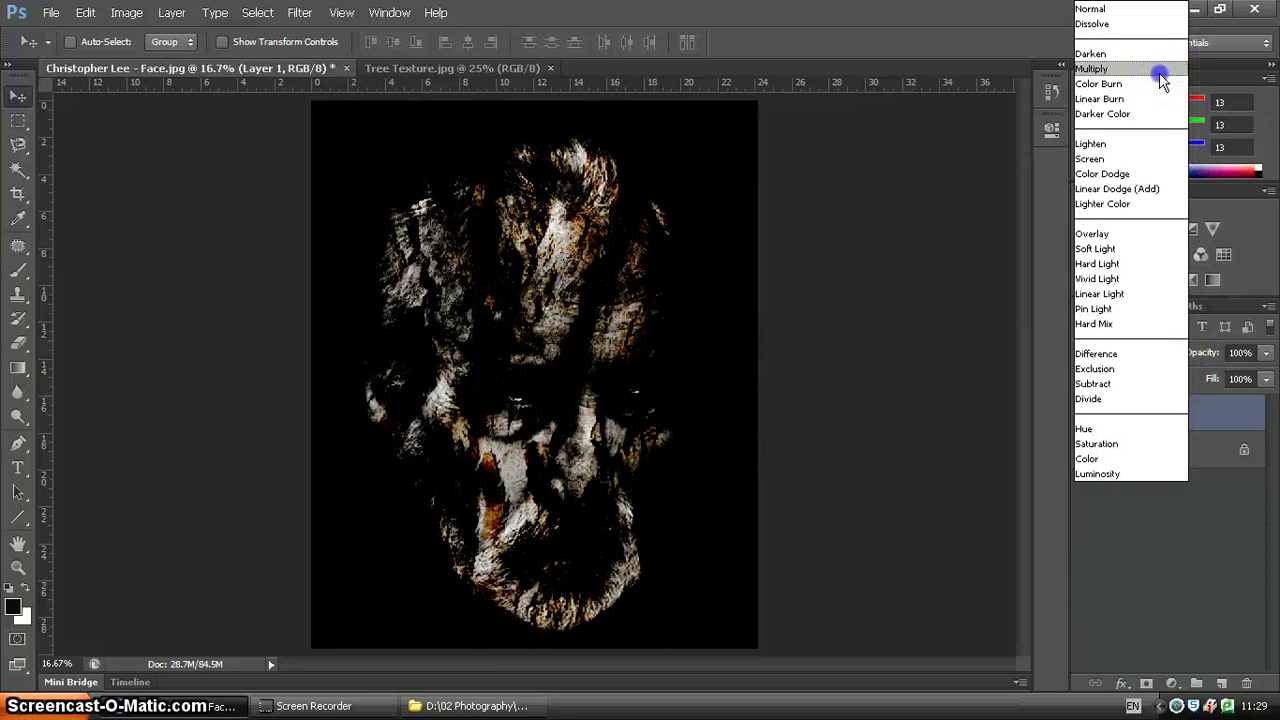
{"action": "left_click", "coordinate": [1162, 79]}
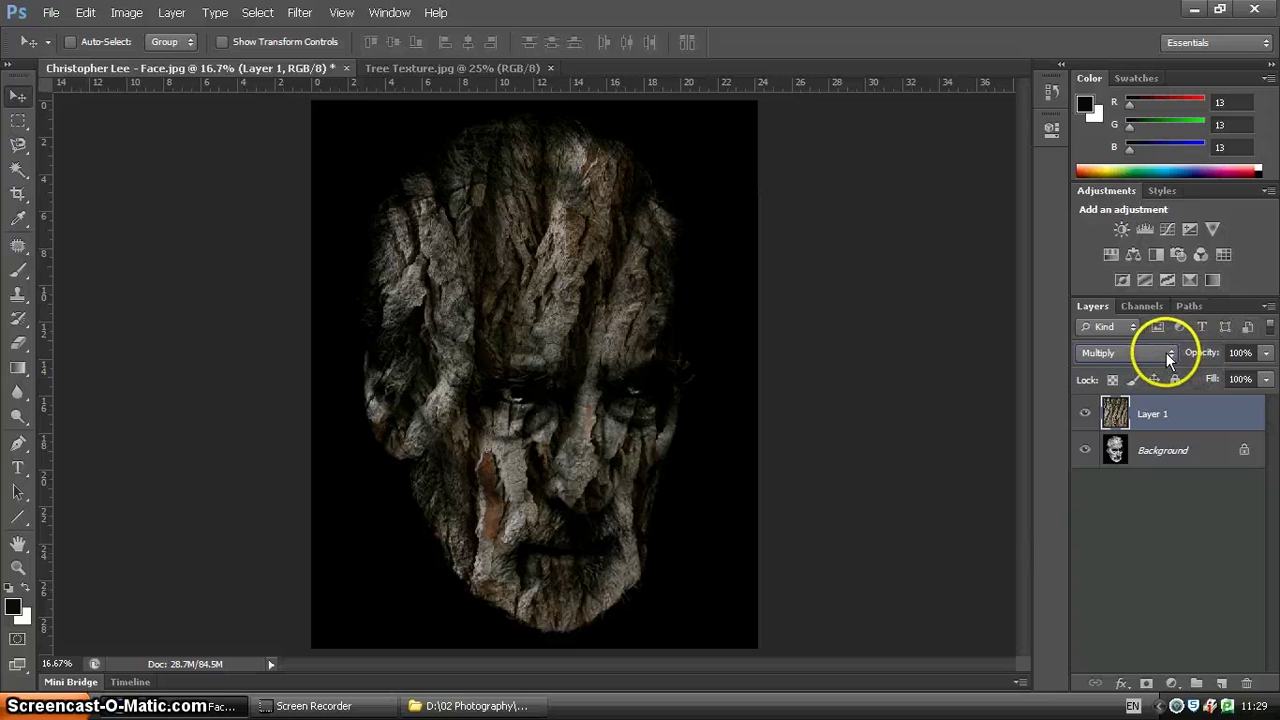
{"action": "left_click", "coordinate": [1265, 354]}
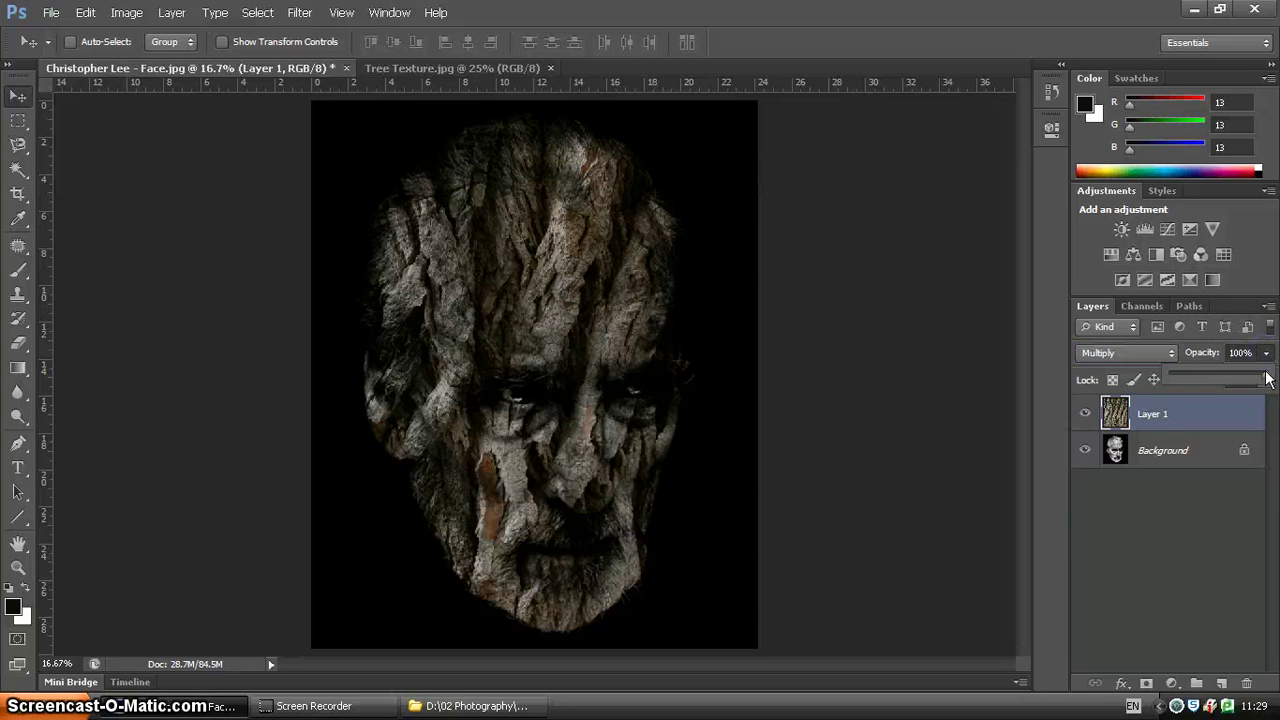
{"action": "mouse_move", "coordinate": [1265, 376]}
{"action": "left_mouse_down"}
{"action": "mouse_move", "coordinate": [1243, 376]}
{"action": "mouse_move", "coordinate": [1263, 376]}
{"action": "left_mouse_up"}
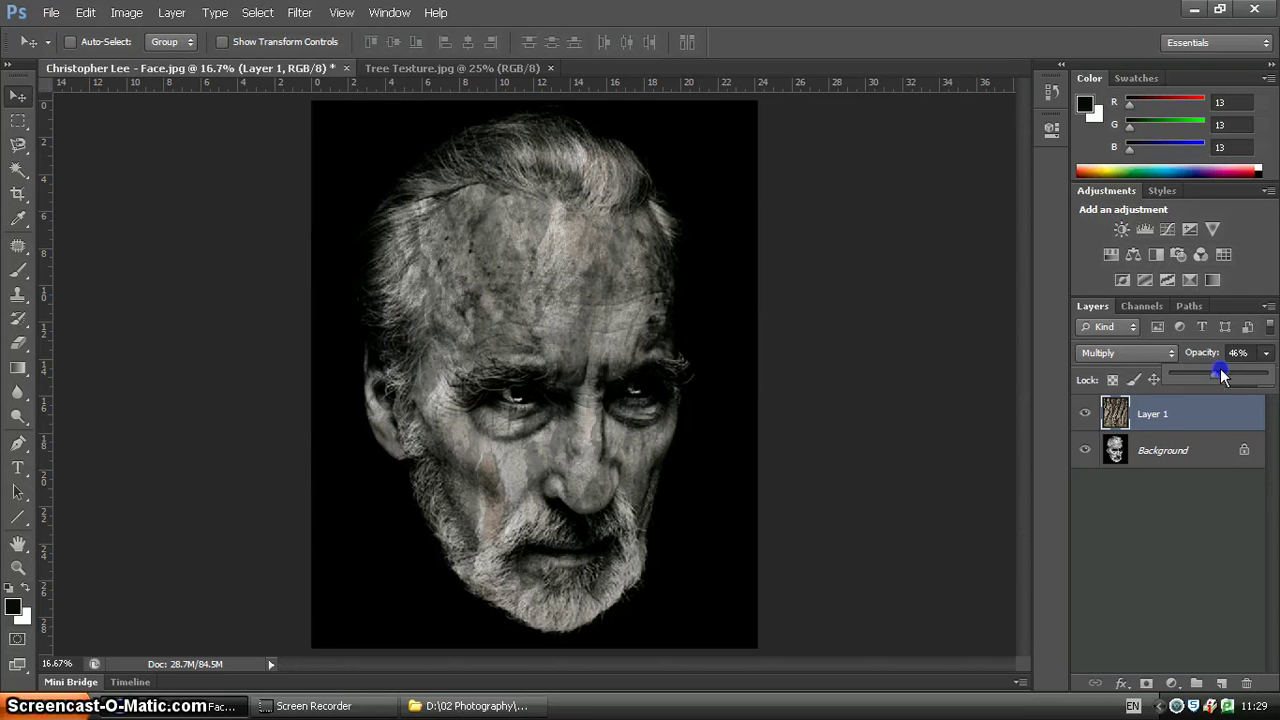
{"action": "left_click_drag", "start_coordinate": [1262, 374], "coordinate": [1276, 370]}
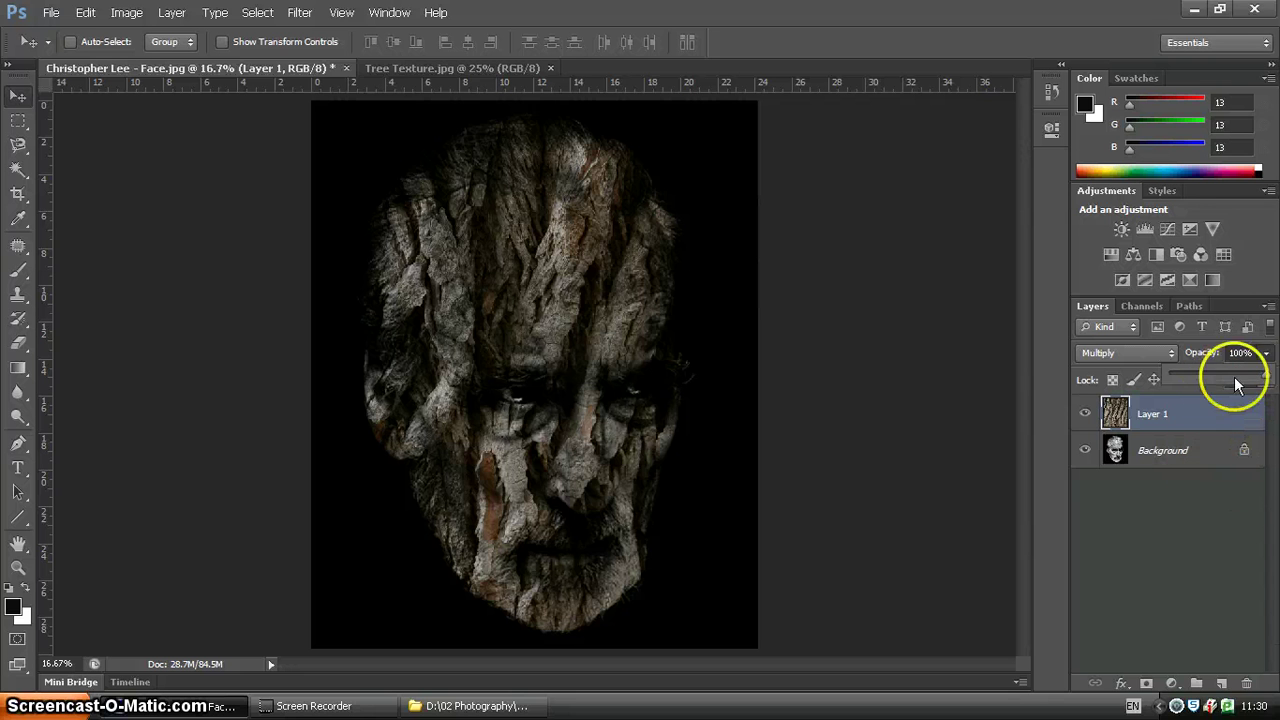
{"action": "left_click", "coordinate": [1185, 487]}
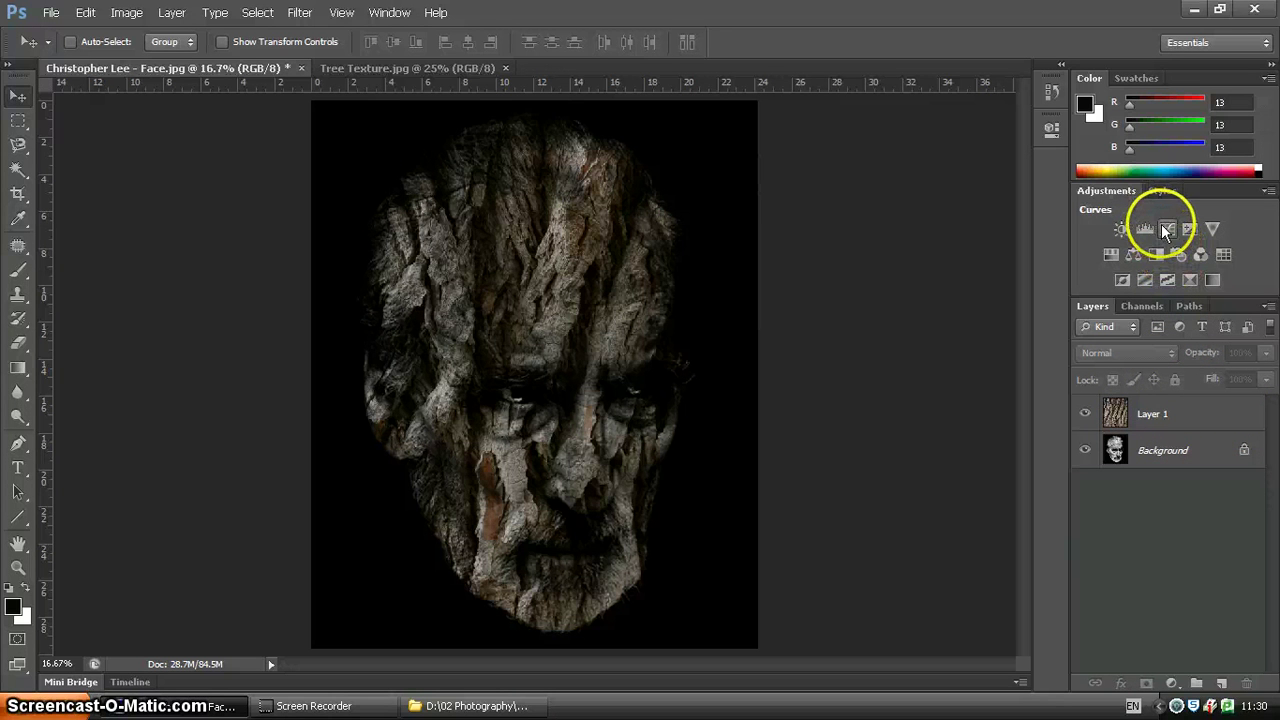
Step: Add a Brightness/Contrast adjustment layer at Brightness 66, then reselect Layer 1
{"action": "left_click", "coordinate": [1122, 231]}
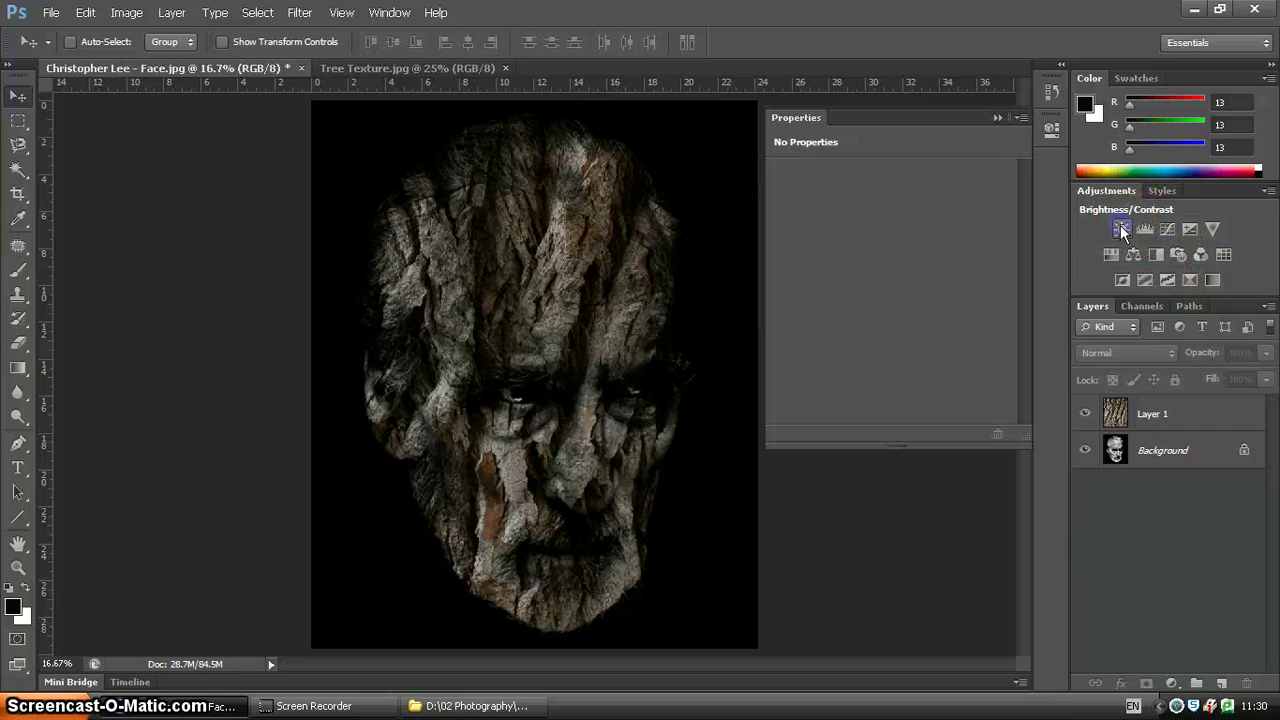
{"action": "left_click_drag", "start_coordinate": [892, 221], "coordinate": [893, 228]}
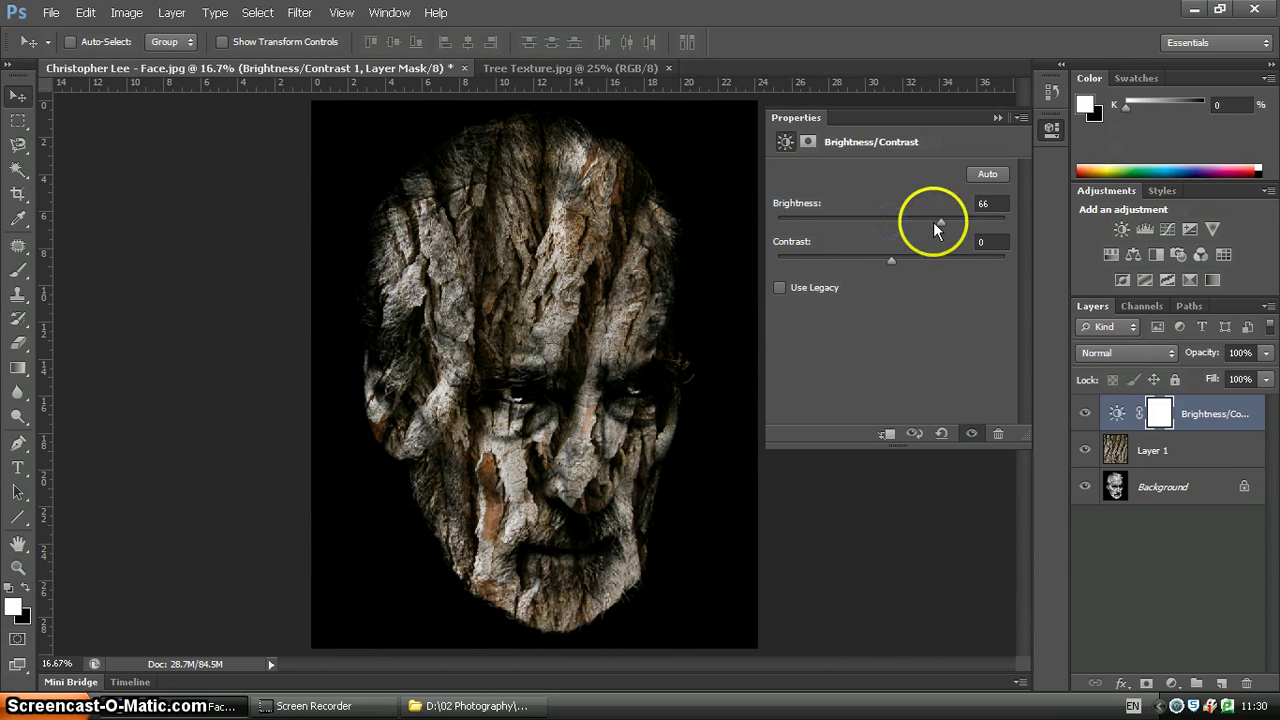
{"action": "left_click", "coordinate": [1212, 449]}
Step: Lower Layer 1's opacity to 69% and deselect the layers
{"action": "left_click", "coordinate": [1267, 353]}
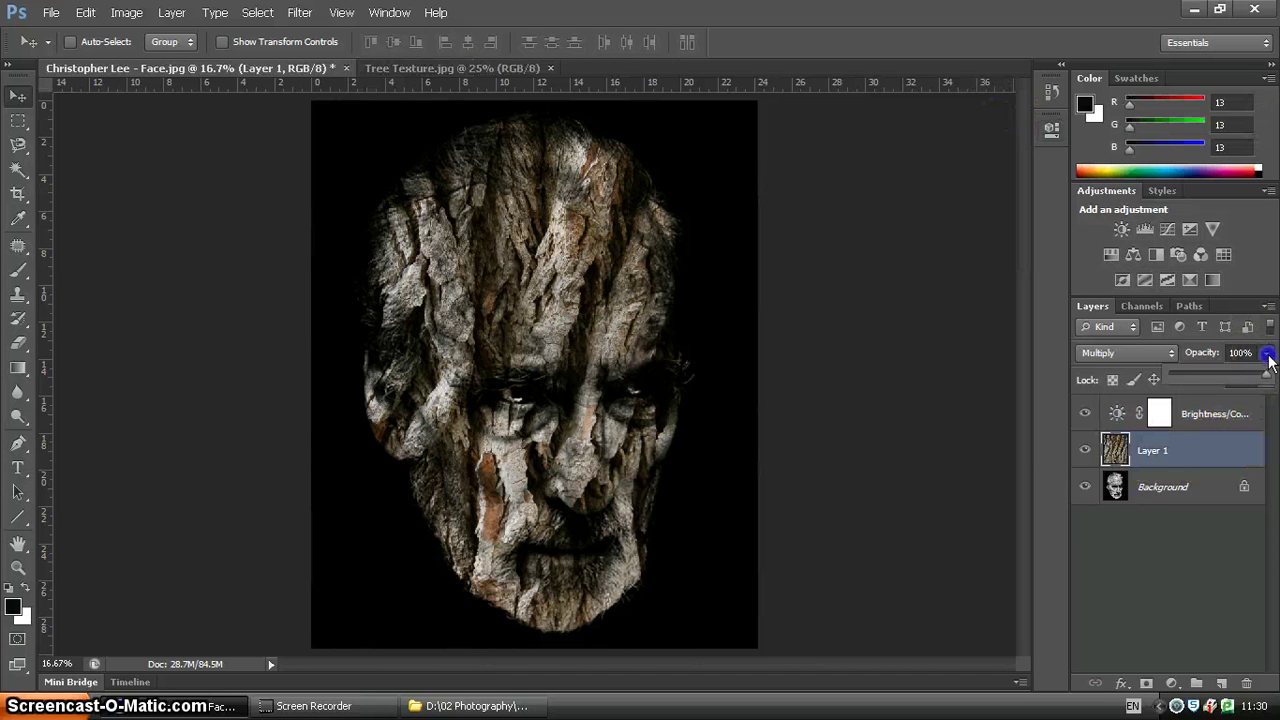
{"action": "left_click_drag", "start_coordinate": [1262, 378], "coordinate": [1236, 378]}
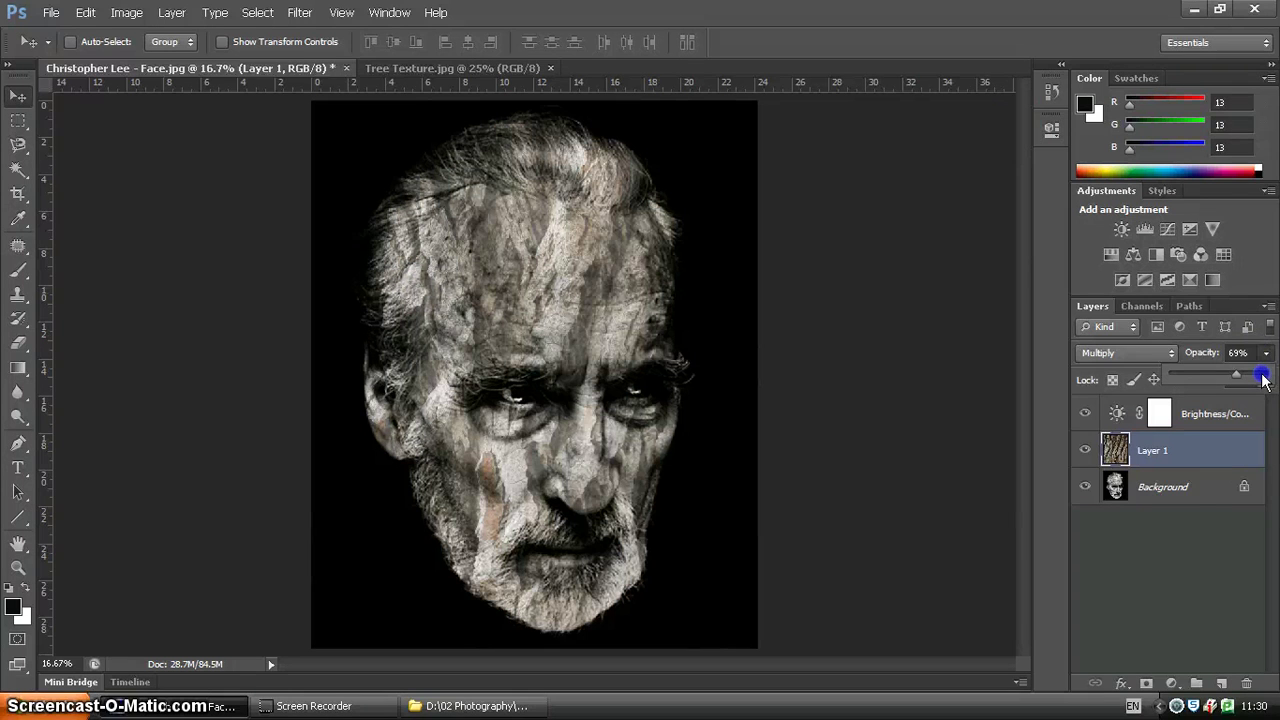
{"action": "left_click", "coordinate": [1233, 517]}
{"action": "left_click", "coordinate": [1230, 525]}
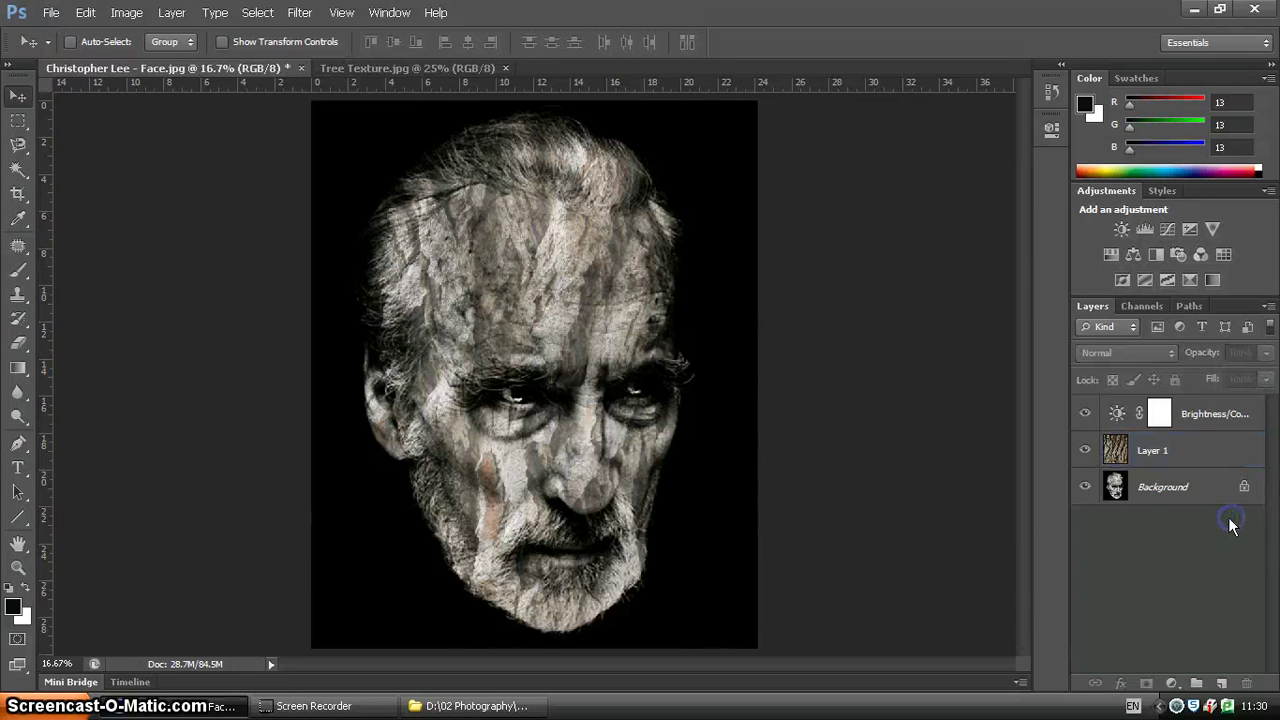